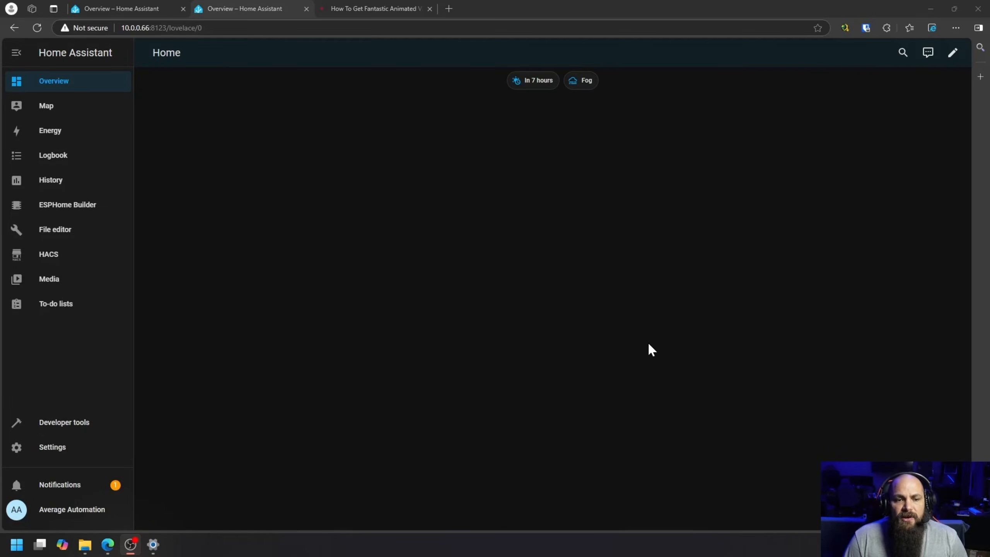
Step: Look through the animated video backgrounds tutorial article, covering its requirements, installation steps, dashboard code and the Step 1 download links
click(390, 9)
scroll(183, 347, down, 5)
scroll(185, 342, down, 10)
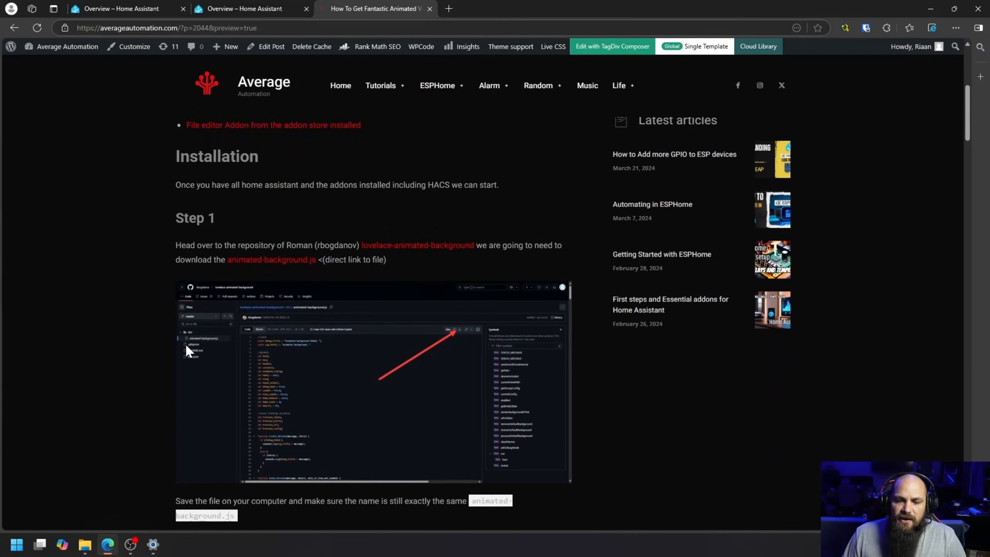
scroll(185, 343, down, 10)
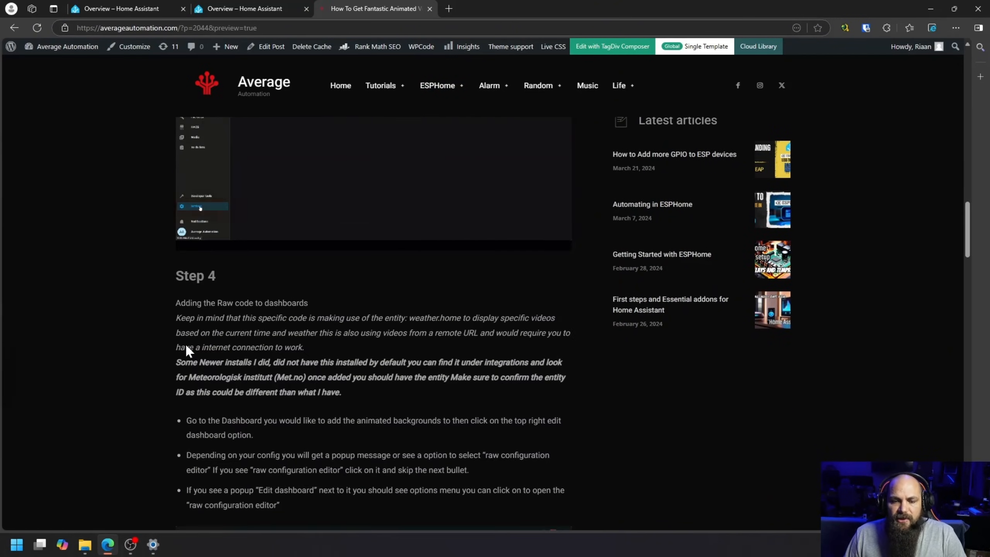
scroll(186, 365, up, 20)
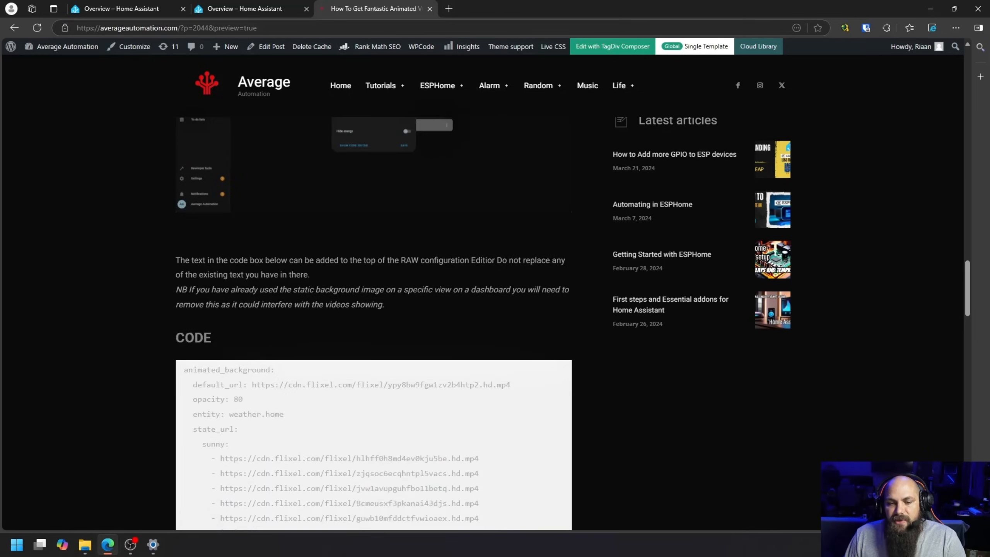
scroll(185, 365, up, 4)
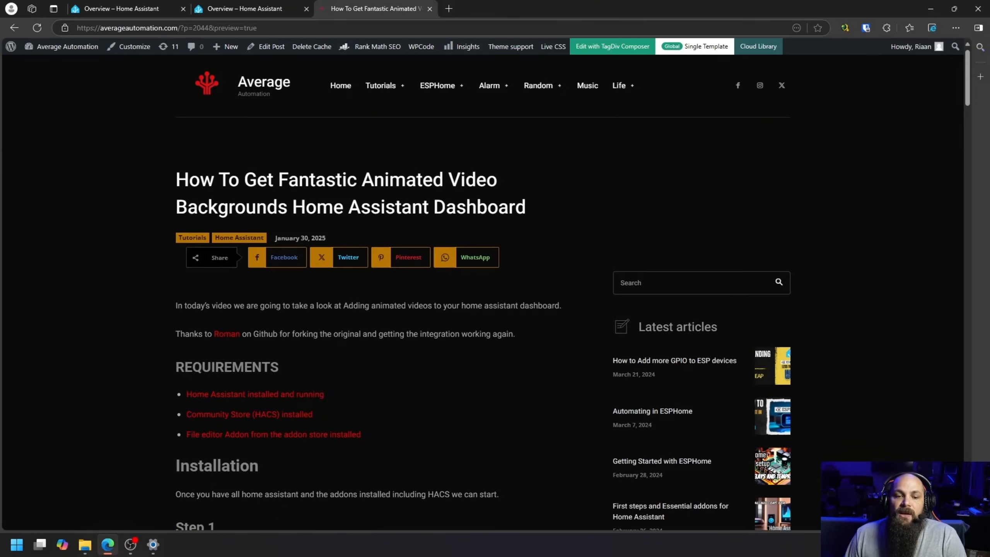
scroll(247, 363, down, 3)
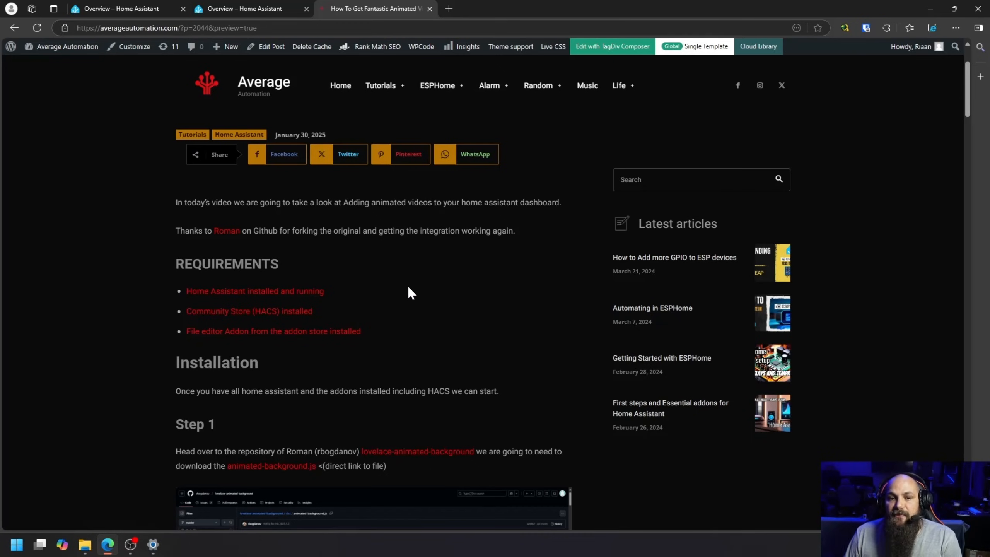
scroll(403, 292, down, 3)
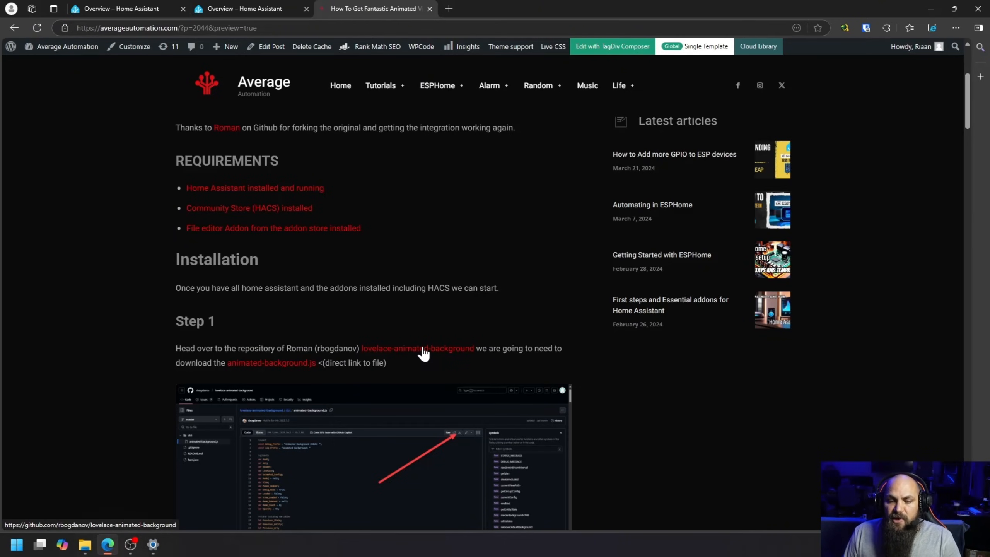
Step: Download the raw animated-background.js file from the article's linked GitHub repository to Downloads, keep it despite the warning, and close the GitHub page
click(286, 368)
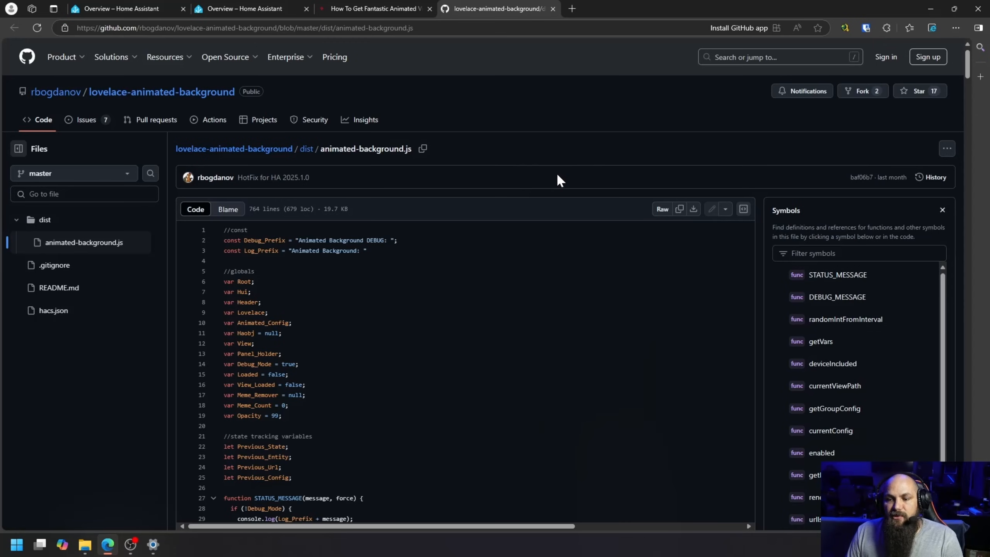
scroll(622, 211, down, 7)
scroll(623, 211, up, 7)
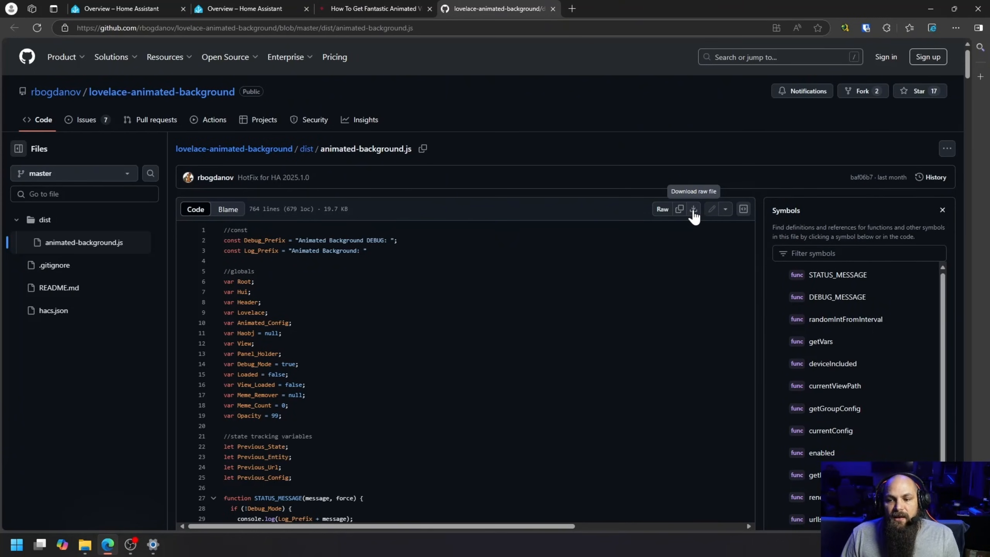
click(693, 211)
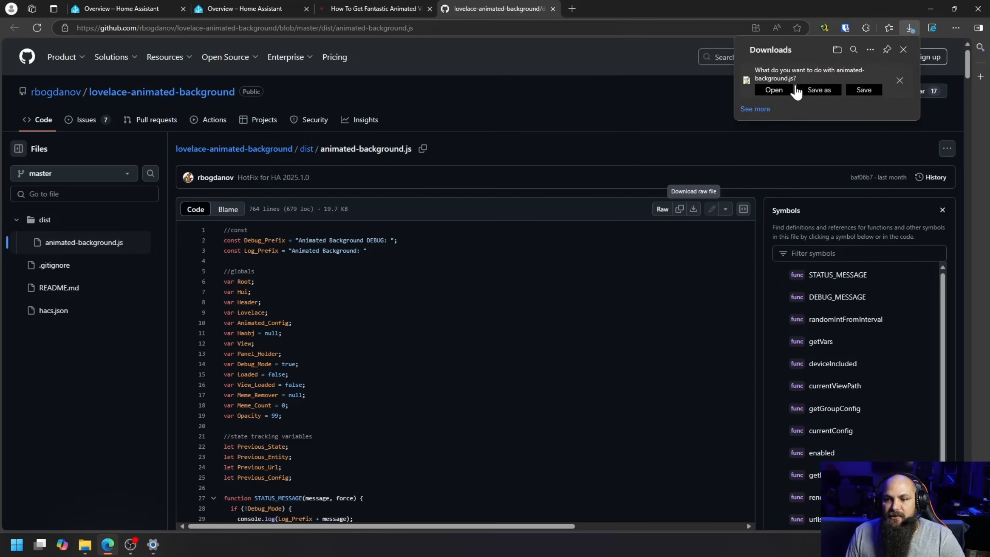
click(821, 93)
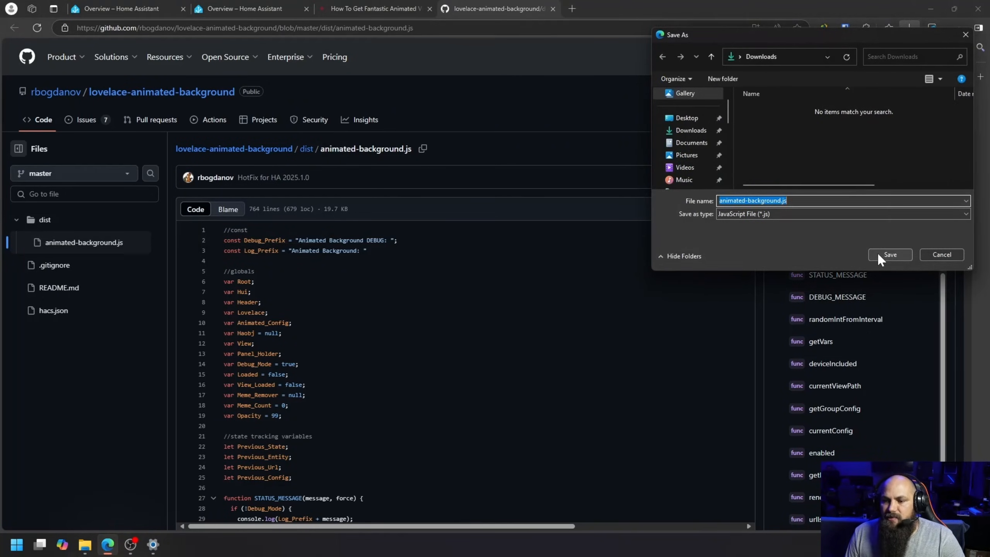
click(889, 256)
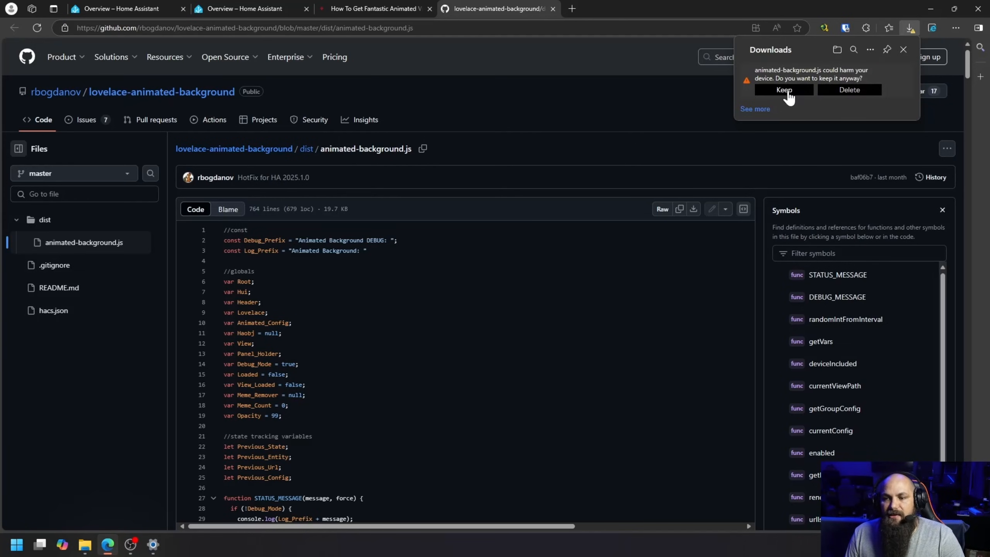
click(790, 92)
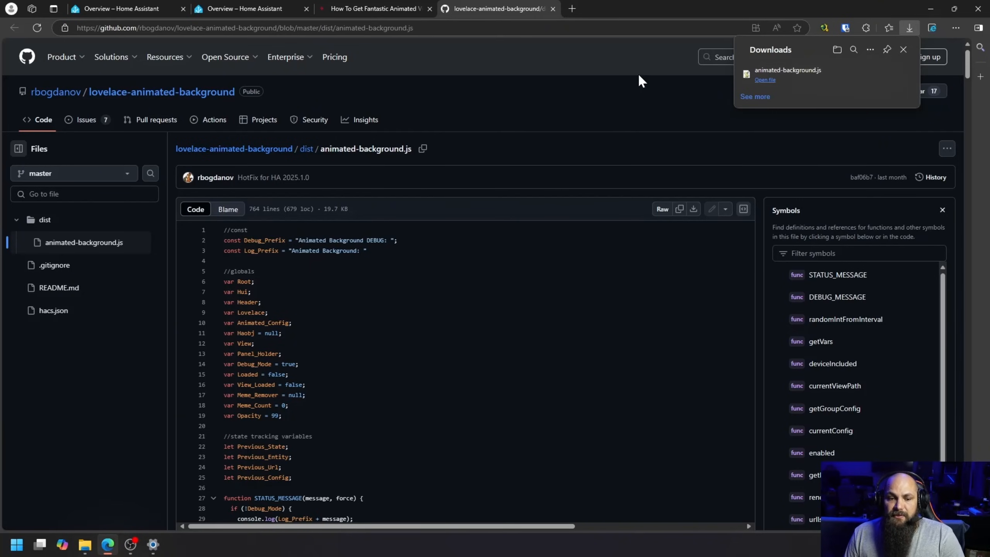
click(552, 8)
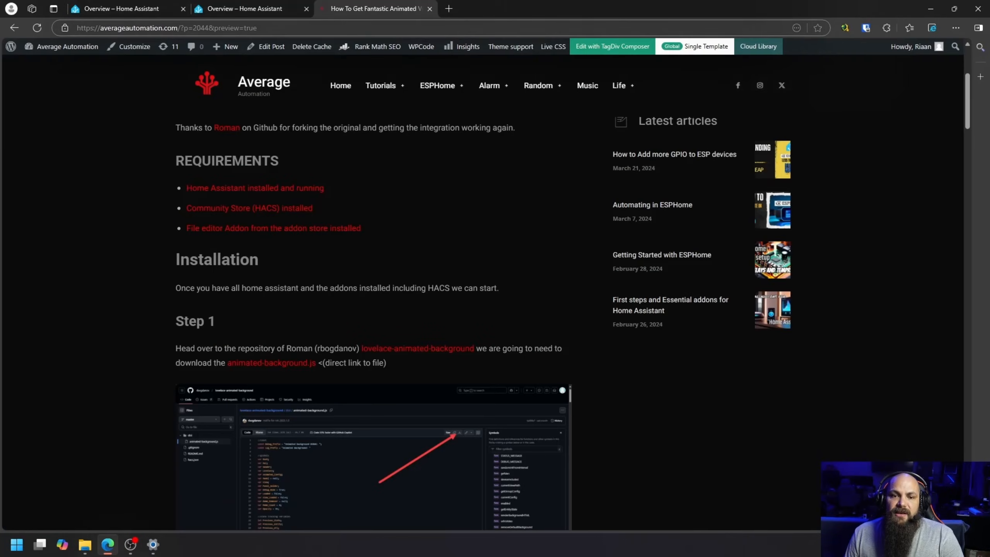
Step: Read Step 2 of the article and open the filesystem browser in Home Assistant's File editor
scroll(354, 296, down, 8)
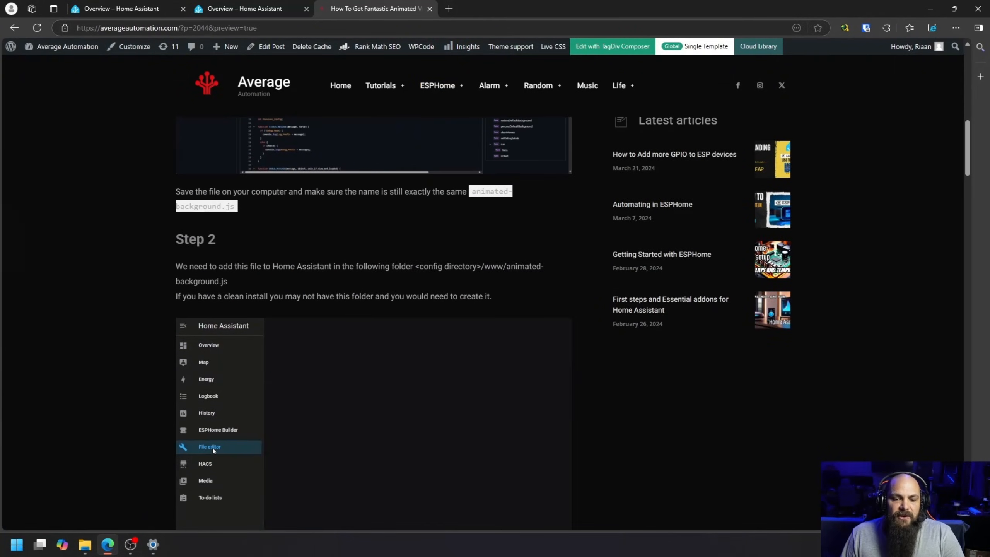
scroll(354, 310, down, 1)
scroll(354, 311, down, 3)
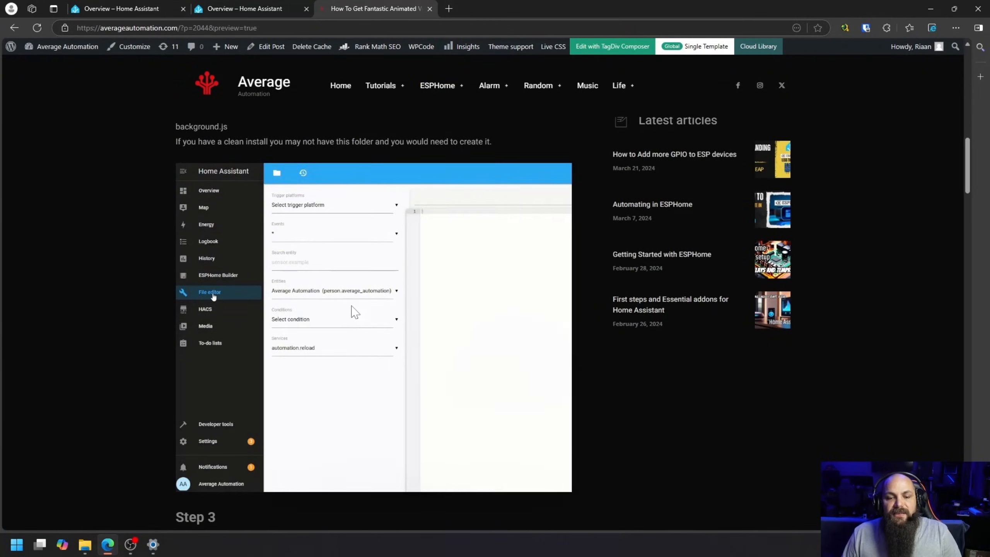
click(260, 8)
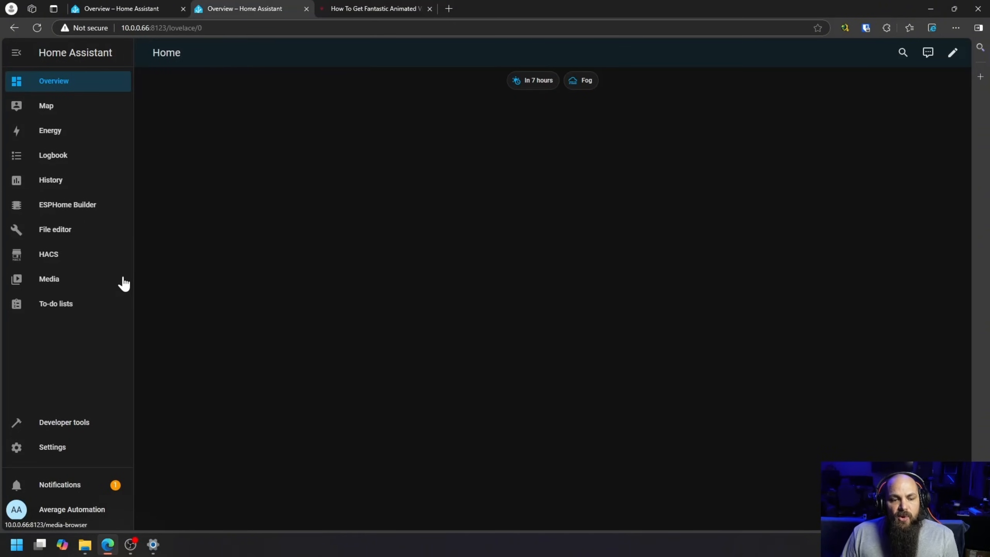
click(58, 233)
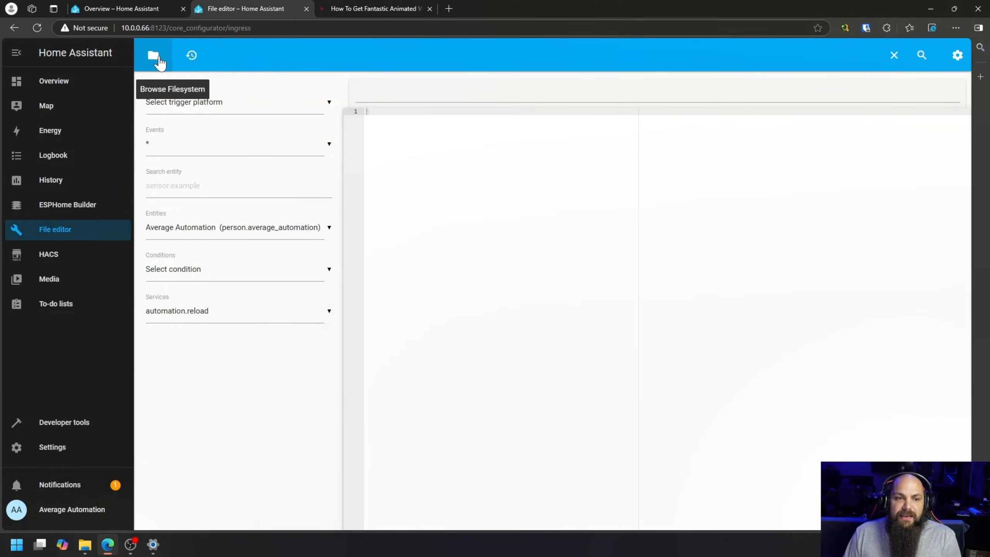
click(160, 62)
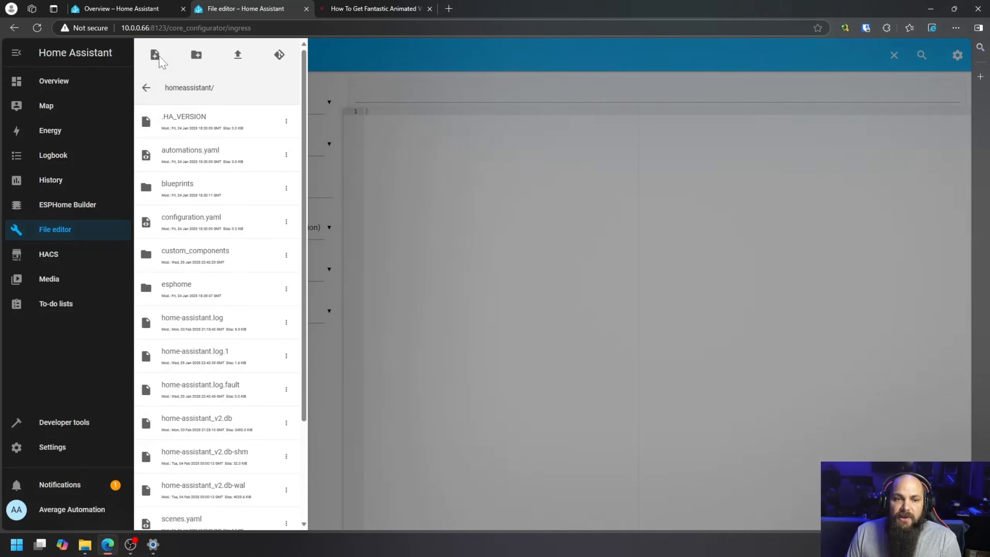
Step: Create a new folder named www in the homeassistant directory
scroll(201, 258, down, 3)
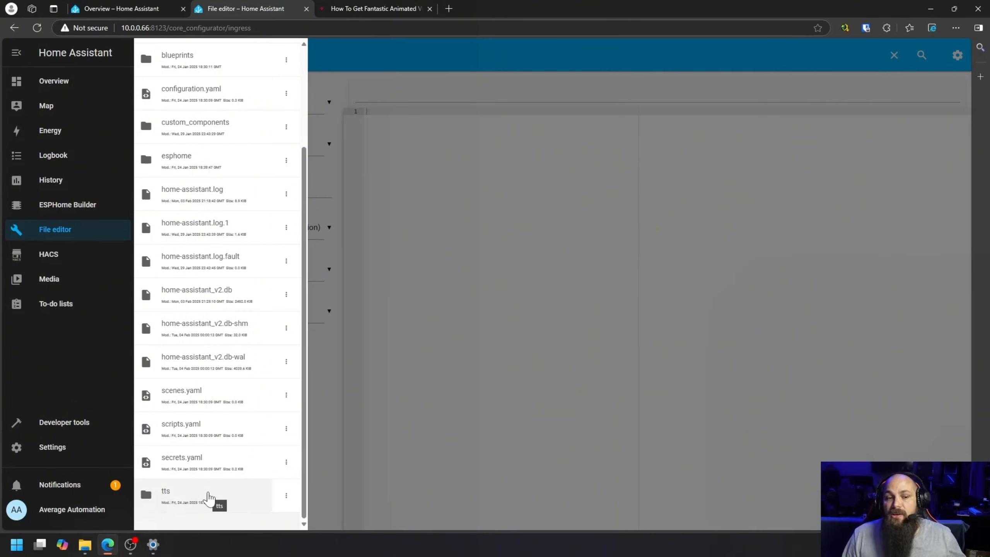
scroll(206, 497, up, 3)
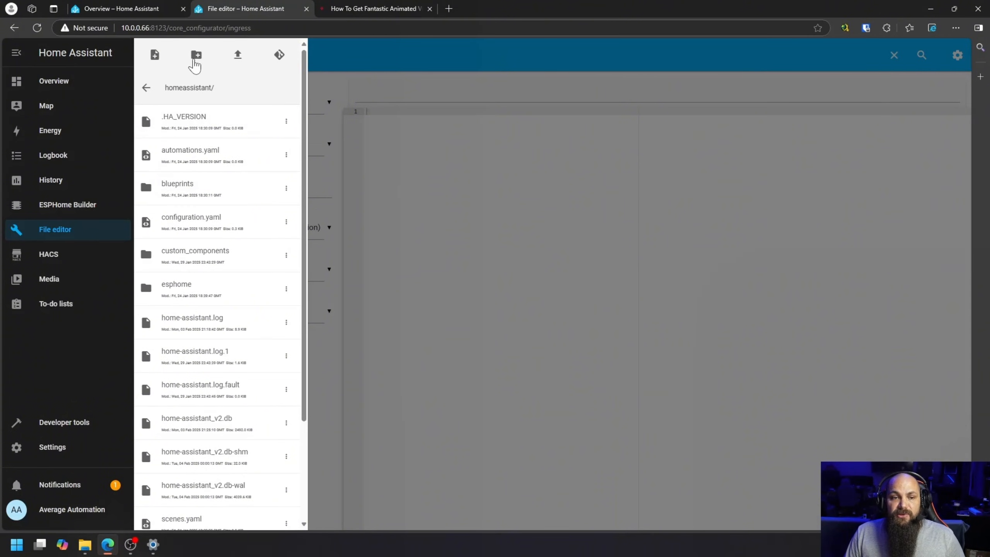
click(196, 56)
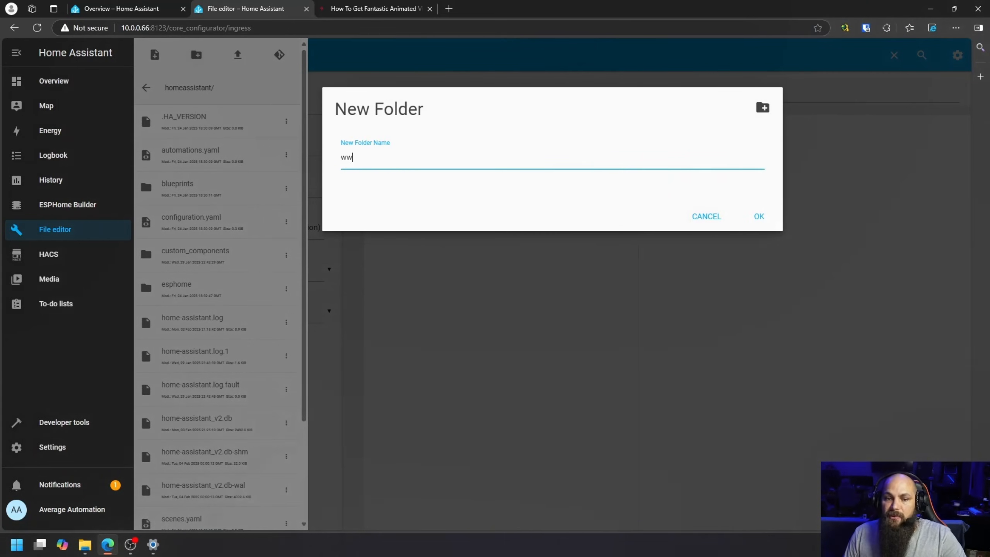
click(759, 217)
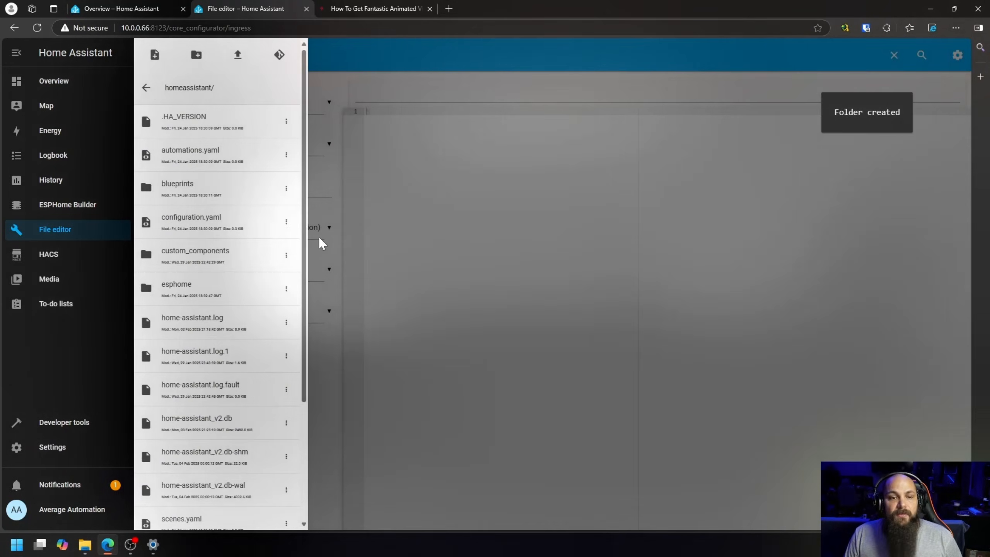
Step: Upload animated-background.js from Downloads into the www folder, return to the homeassistant directory and close the file browser
scroll(247, 343, down, 3)
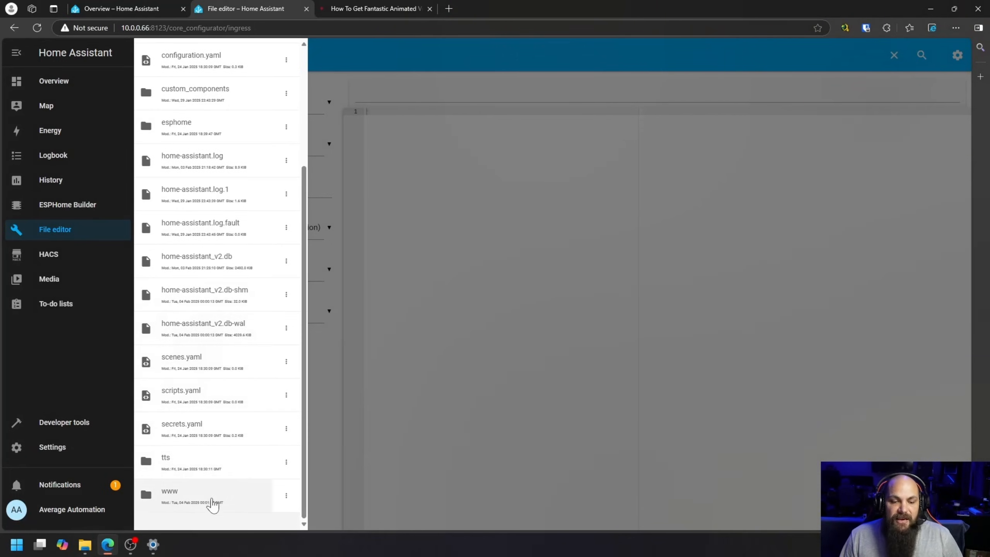
click(176, 503)
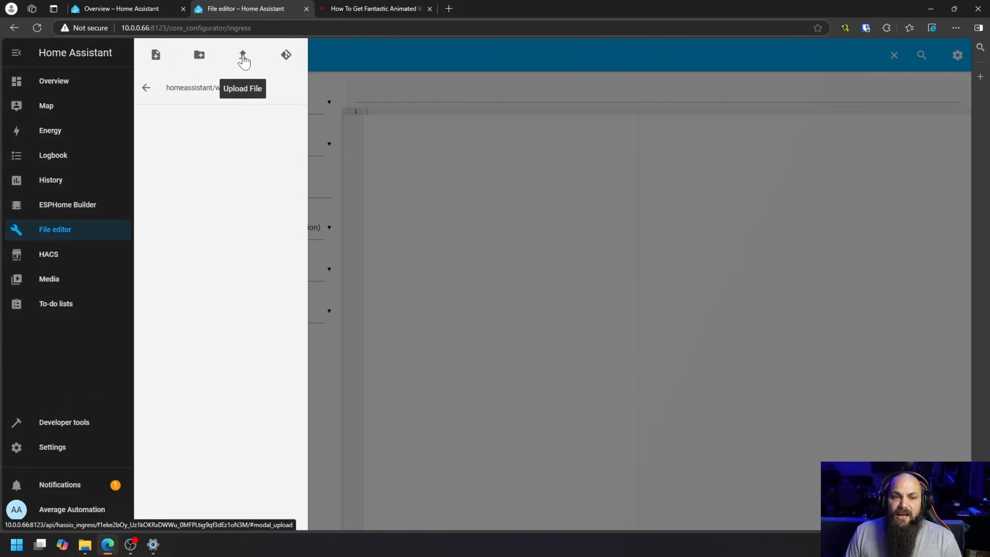
click(243, 56)
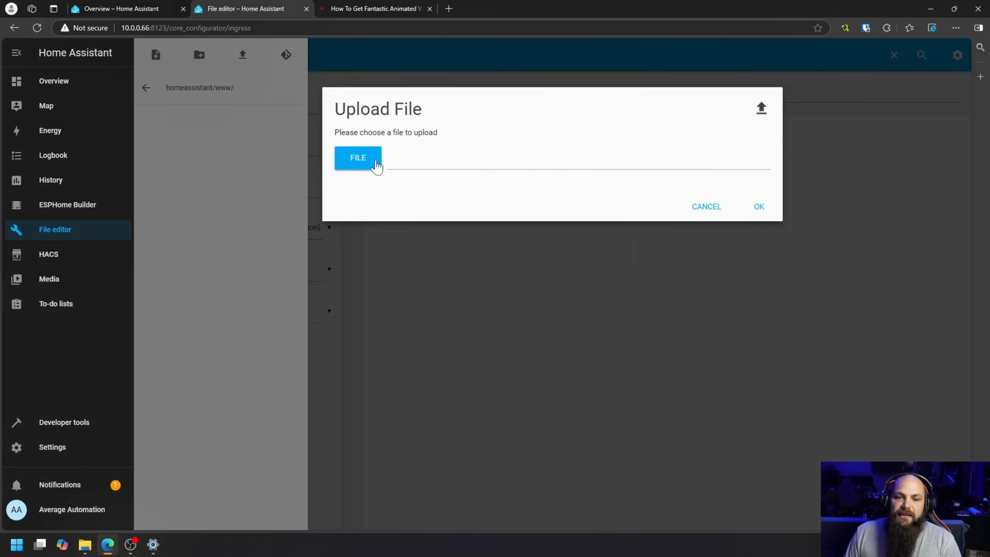
click(362, 164)
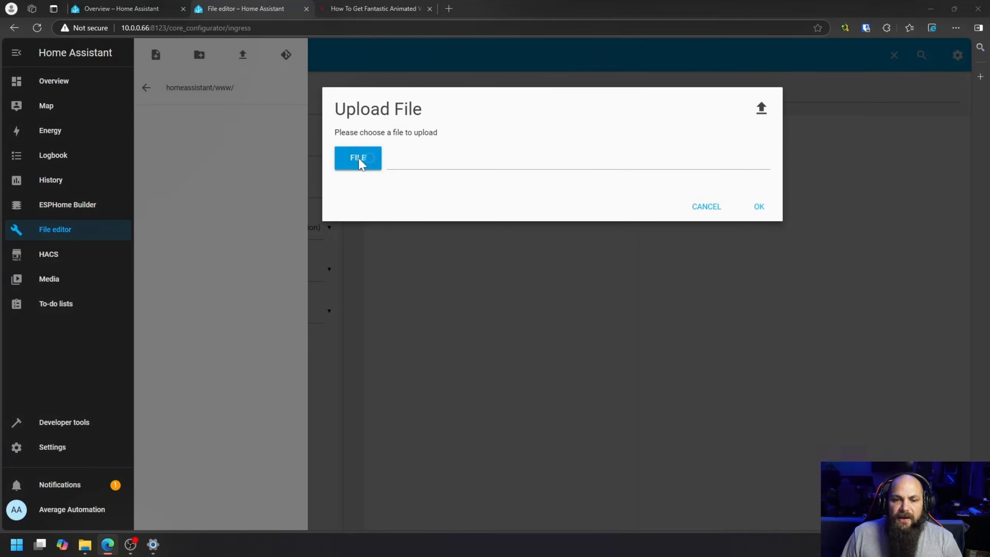
click(136, 100)
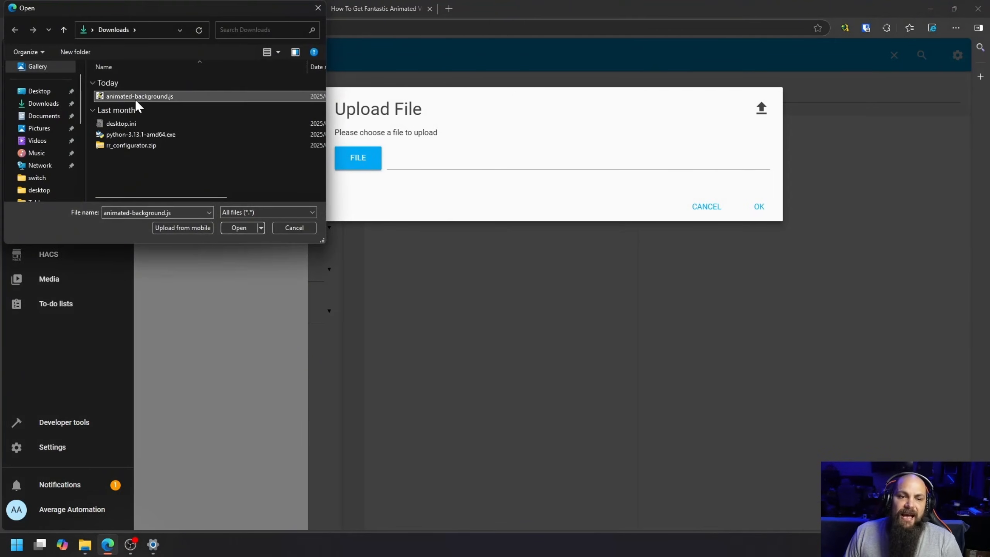
click(239, 228)
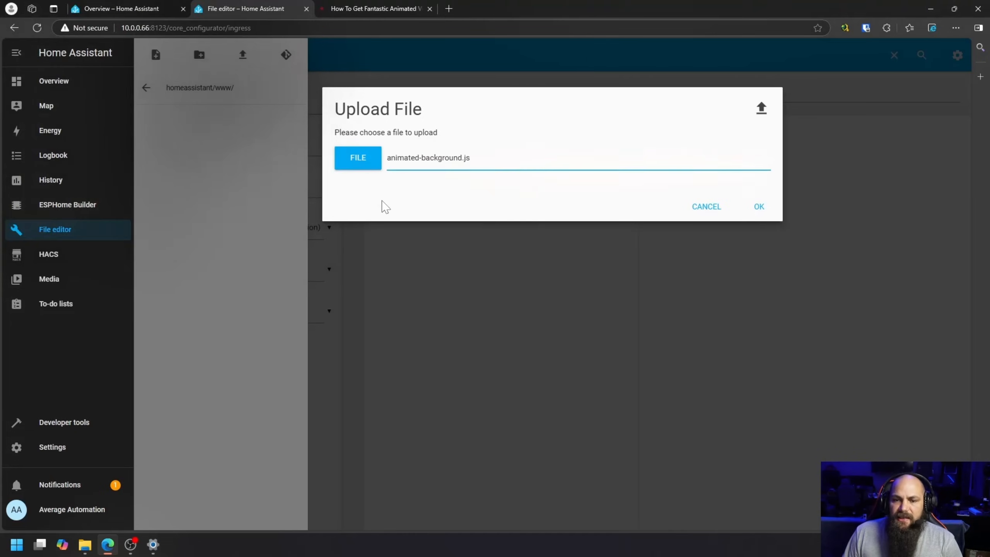
click(756, 205)
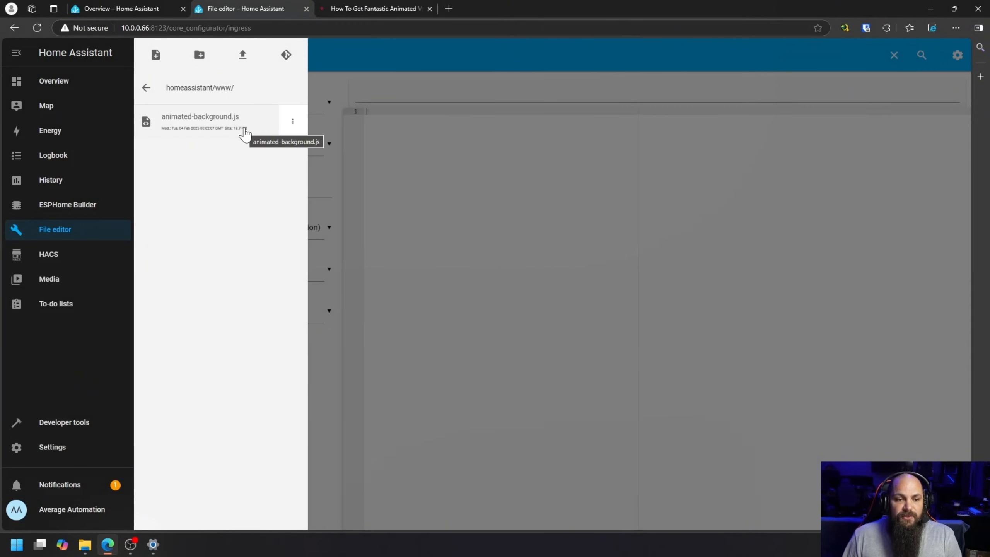
click(146, 88)
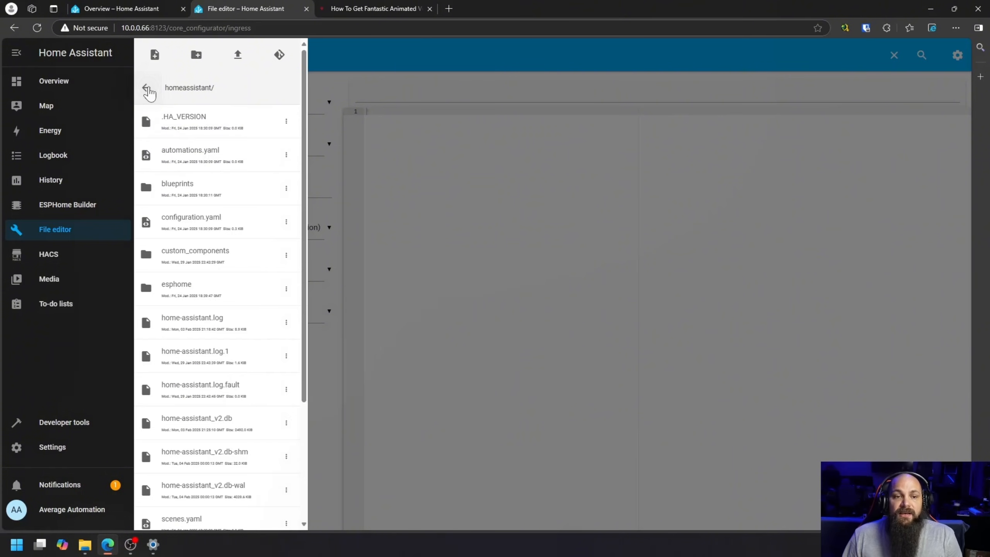
click(386, 63)
Step: Read Step 3 of the article about adding the resource and open the Dashboards settings in Home Assistant
click(374, 8)
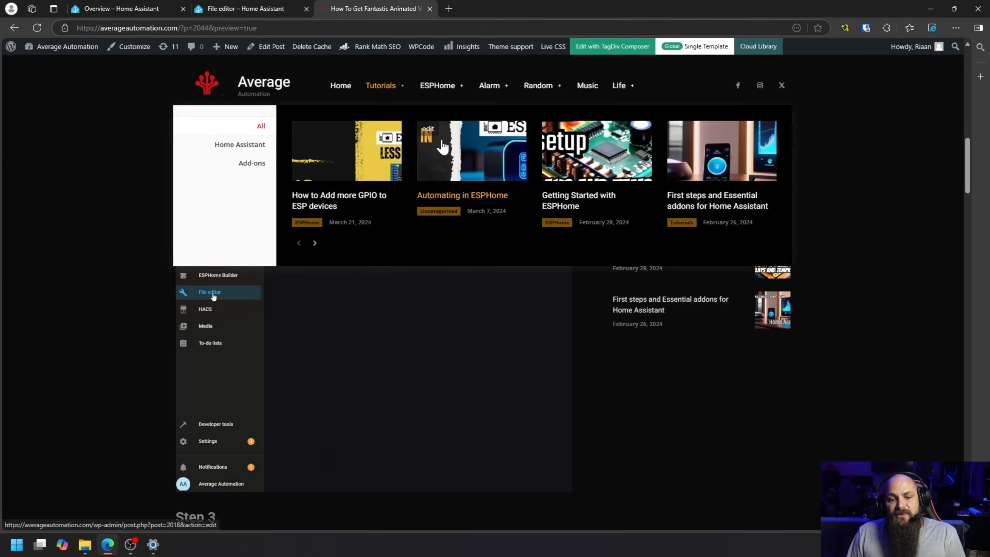
scroll(168, 358, down, 8)
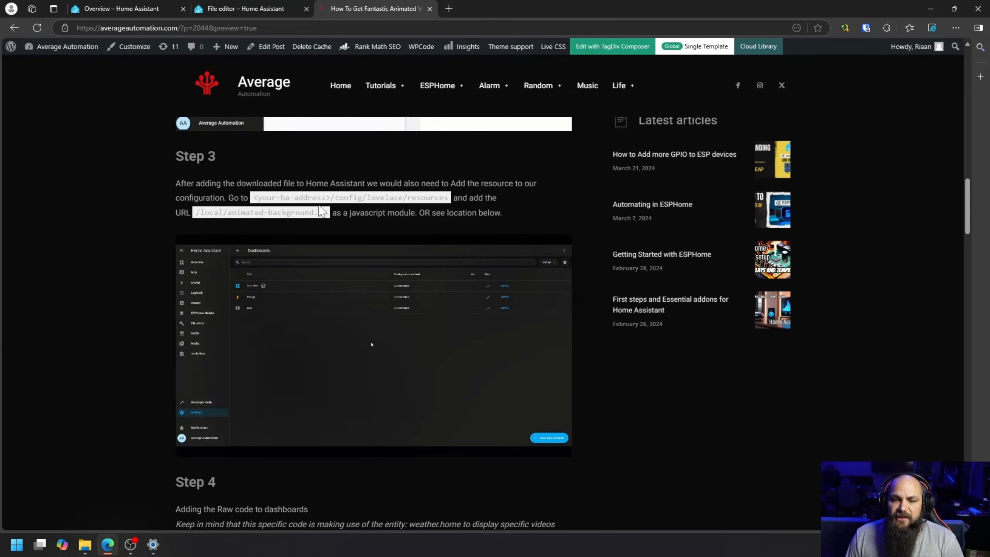
click(270, 9)
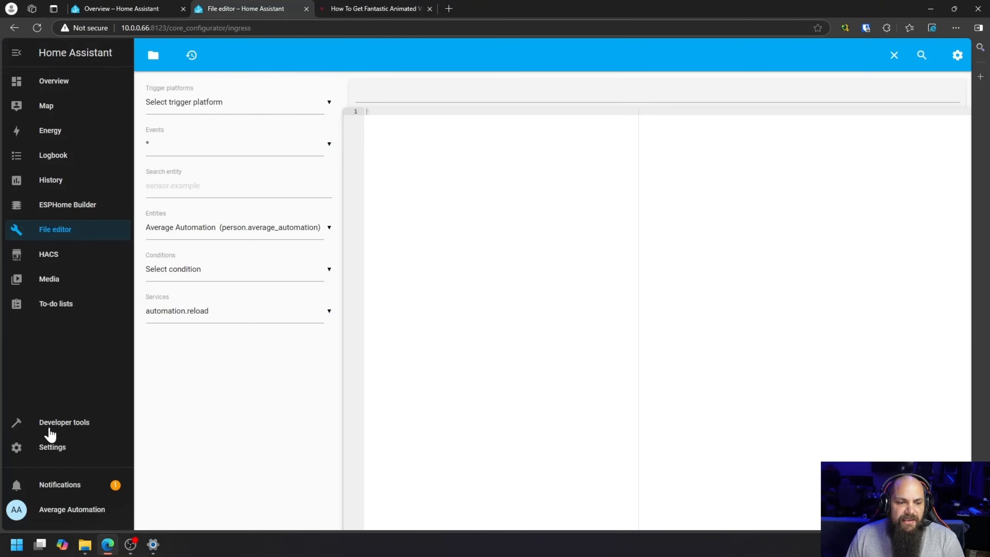
click(58, 449)
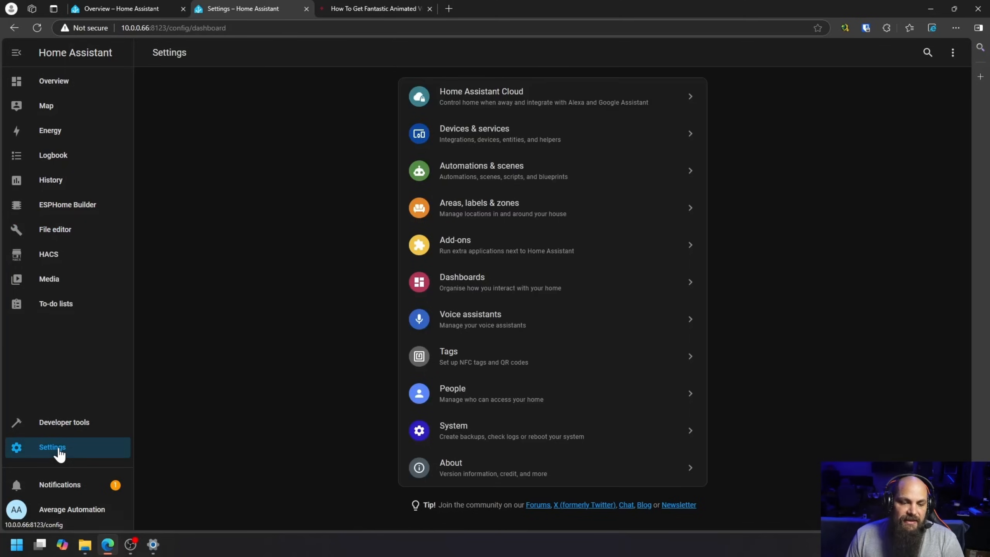
click(487, 298)
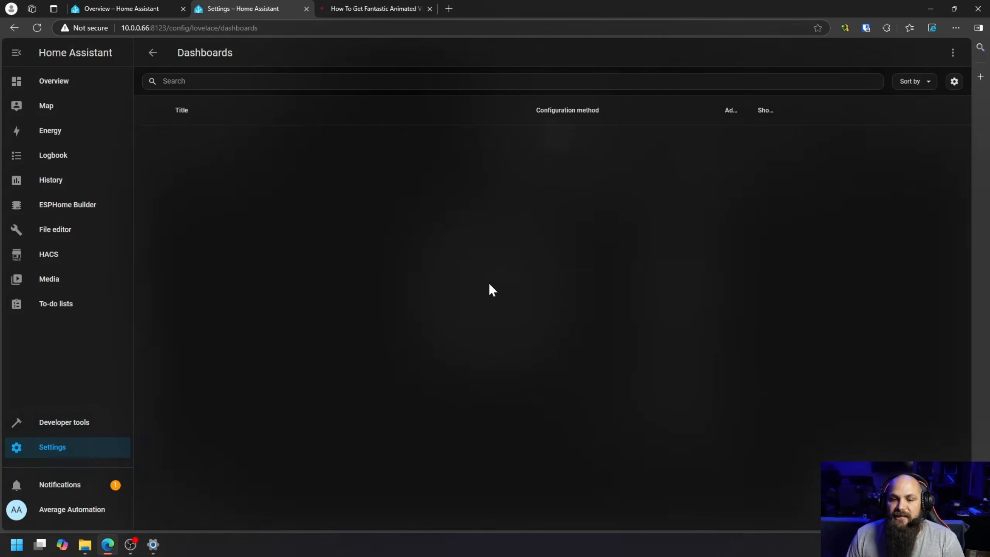
Step: Open the dashboard Resources page, and copy the URL /local/animated-background.js from Step 3 of the article
click(952, 54)
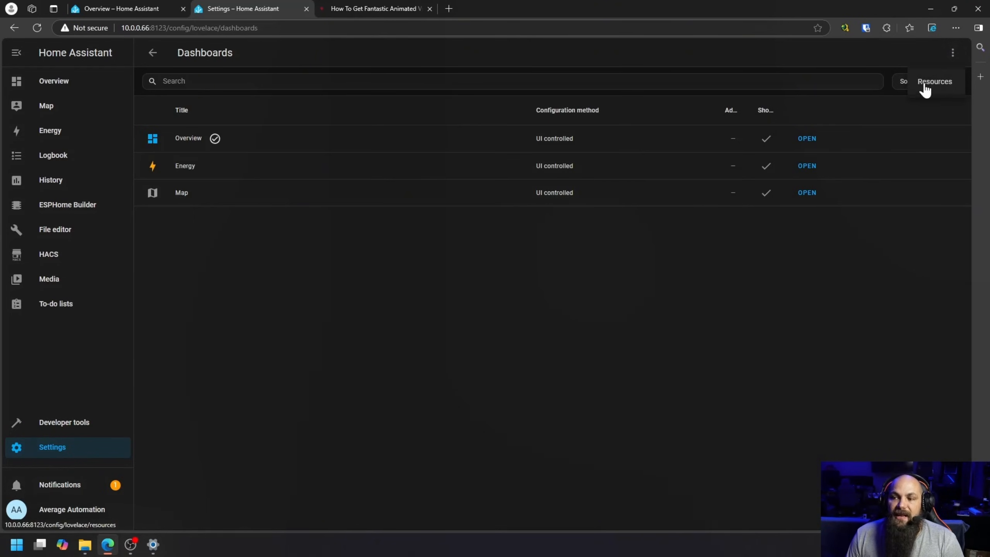
click(939, 84)
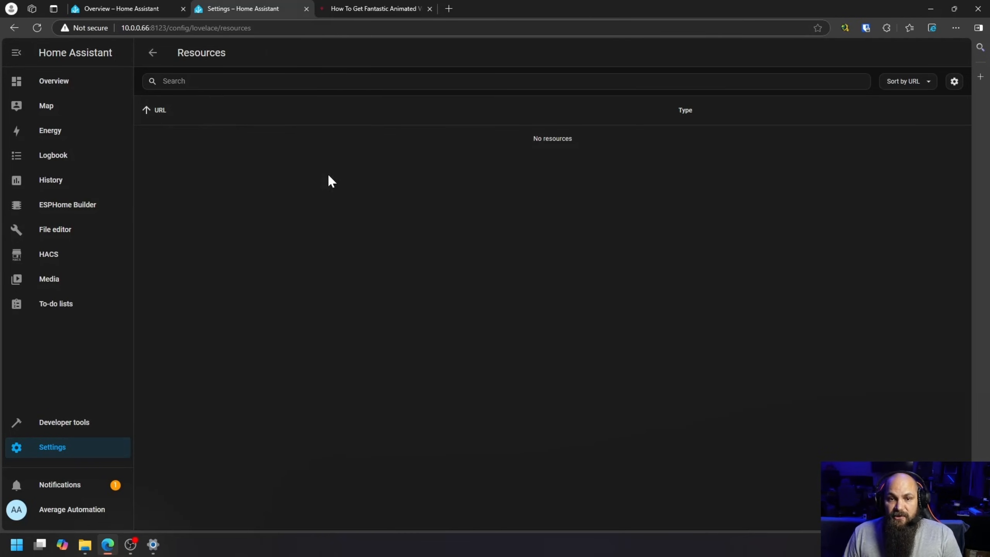
click(382, 4)
scroll(102, 416, up, 2)
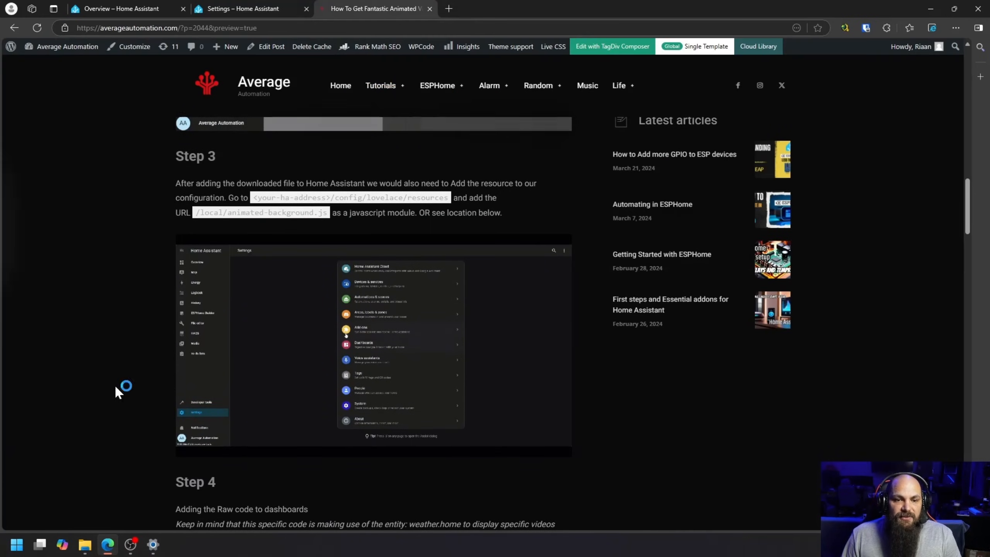
drag(194, 212, 322, 217)
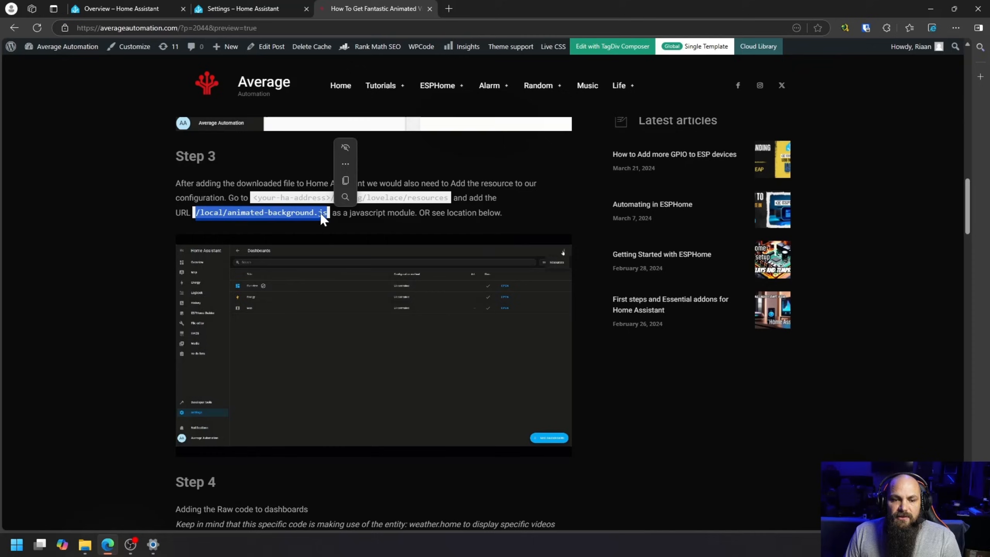
right_click(276, 214)
click(304, 224)
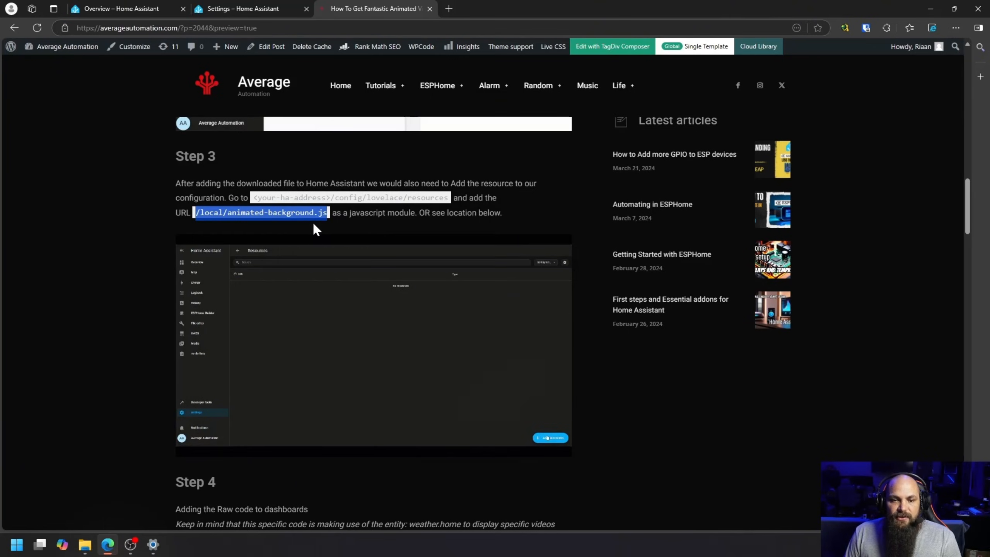
Step: Add a new dashboard resource in Home Assistant with the URL /local/animated-background.js and resource type JavaScript module
click(241, 10)
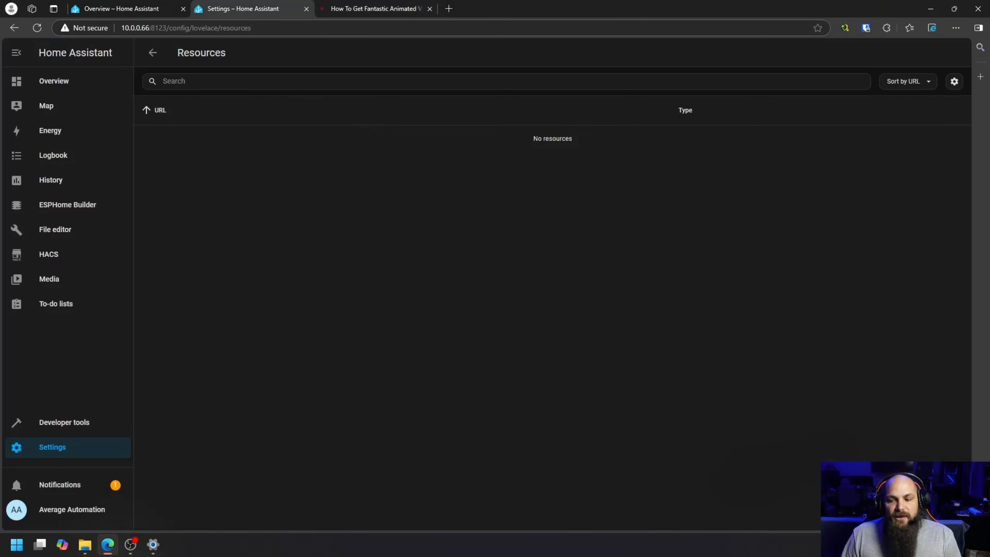
click(923, 508)
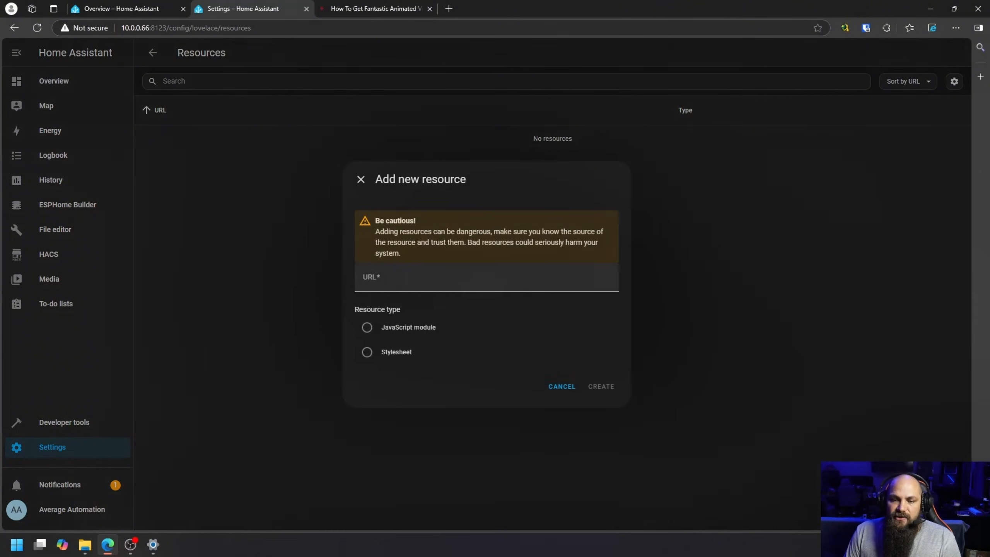
right_click(453, 274)
click(497, 373)
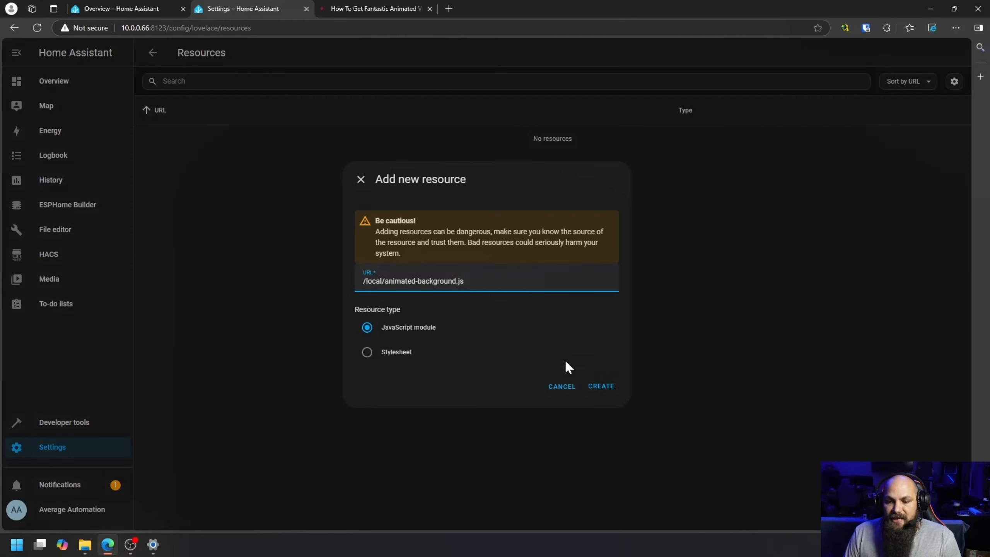
click(595, 386)
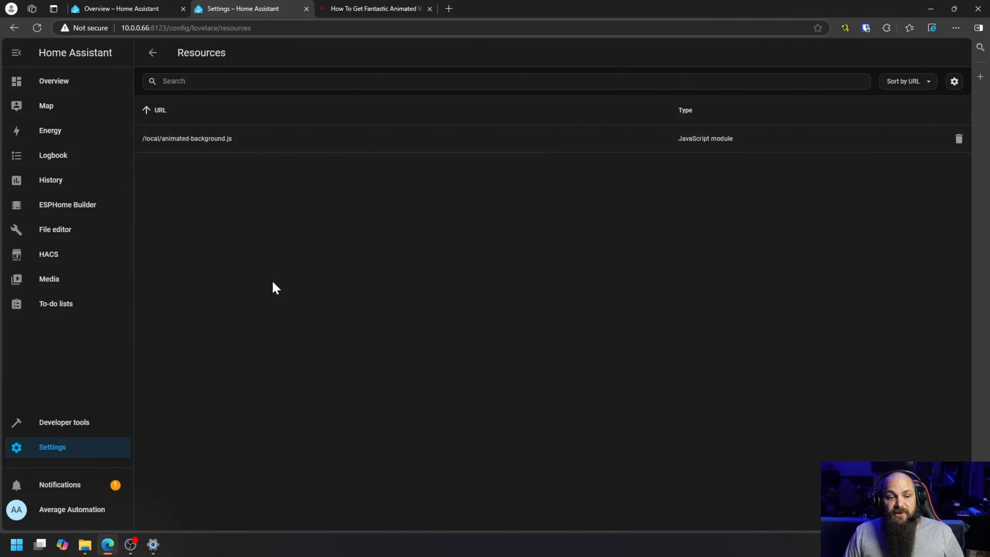
Step: Put the Overview dashboard in edit mode and open its raw configuration
click(65, 89)
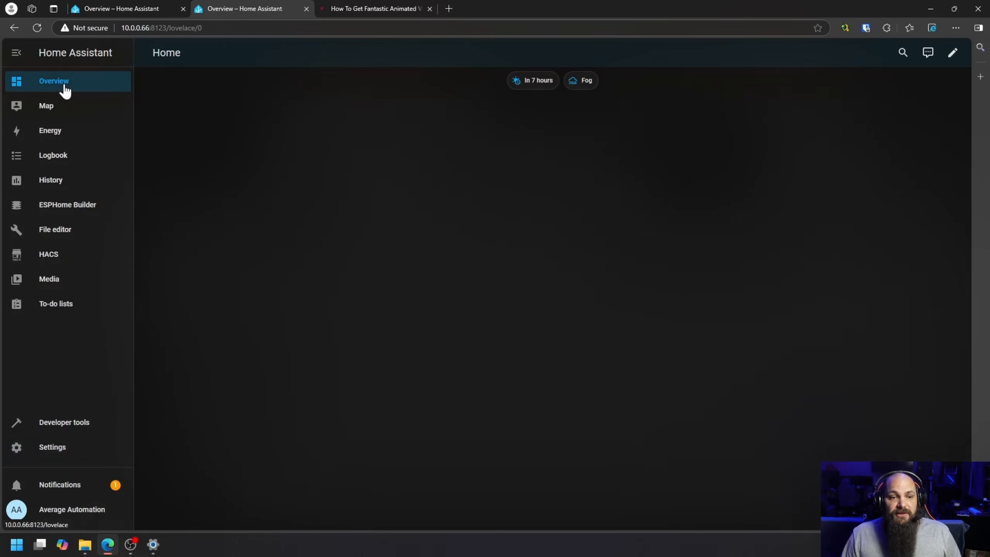
click(951, 53)
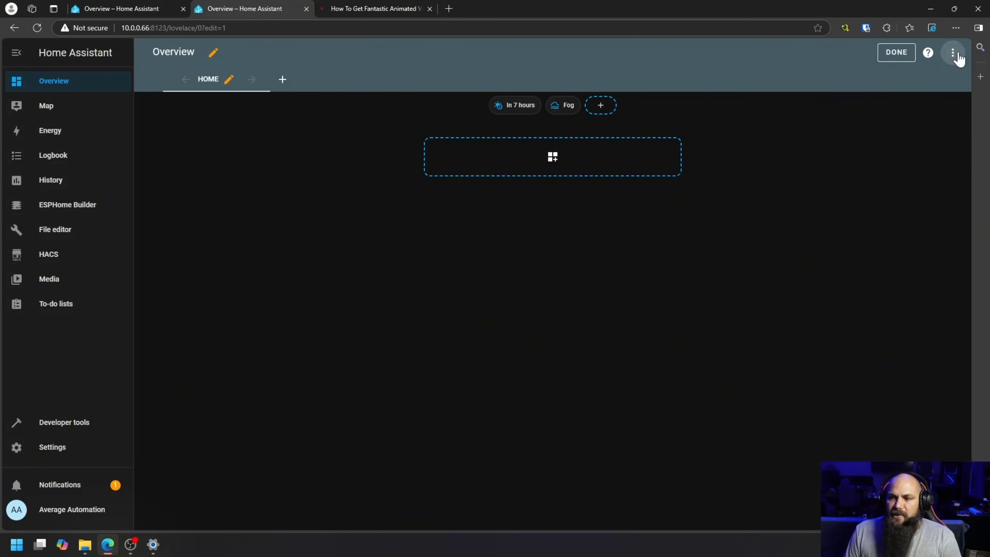
click(952, 54)
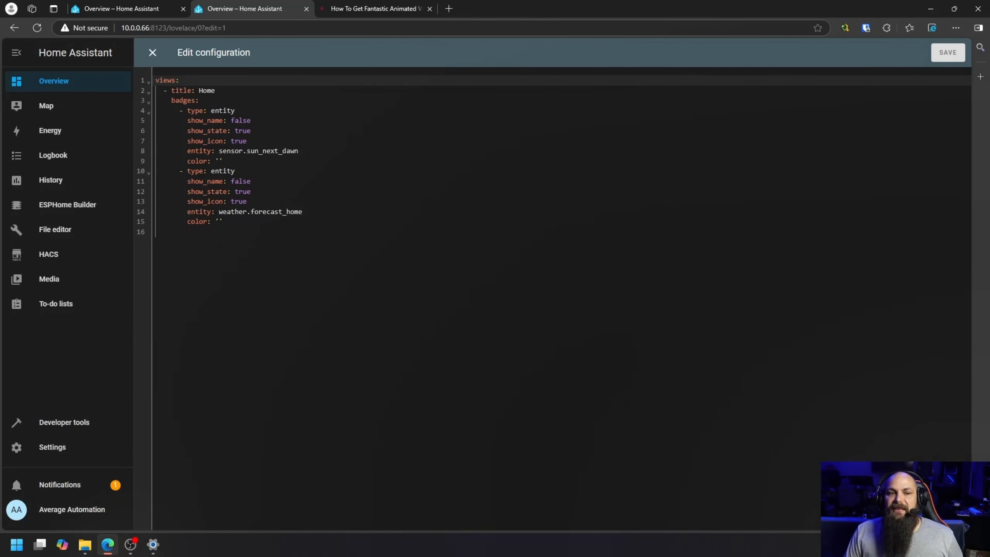
Step: Copy the entire animated_background code block, from its first line through the snowy entry, from Step 4 of the article
click(360, 7)
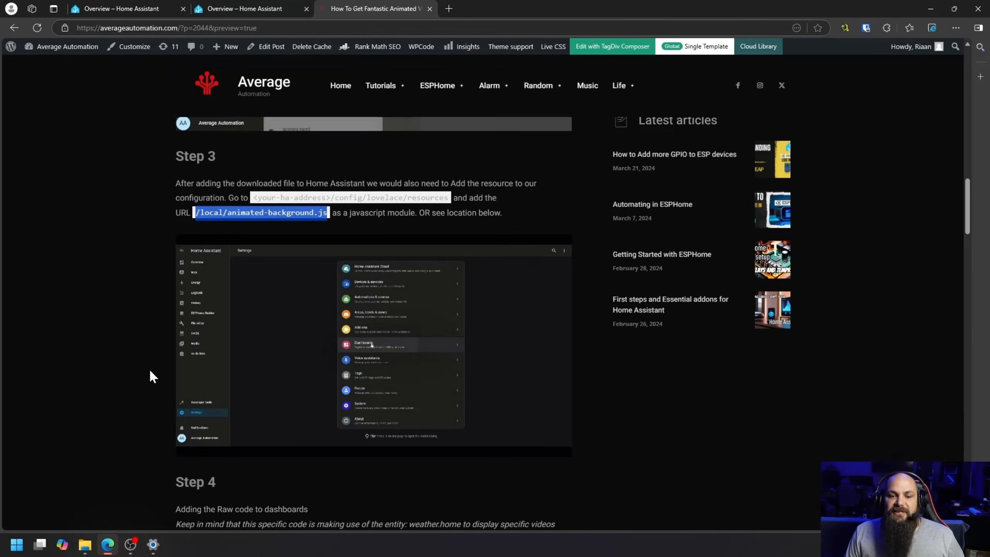
scroll(147, 380, down, 5)
scroll(151, 383, down, 14)
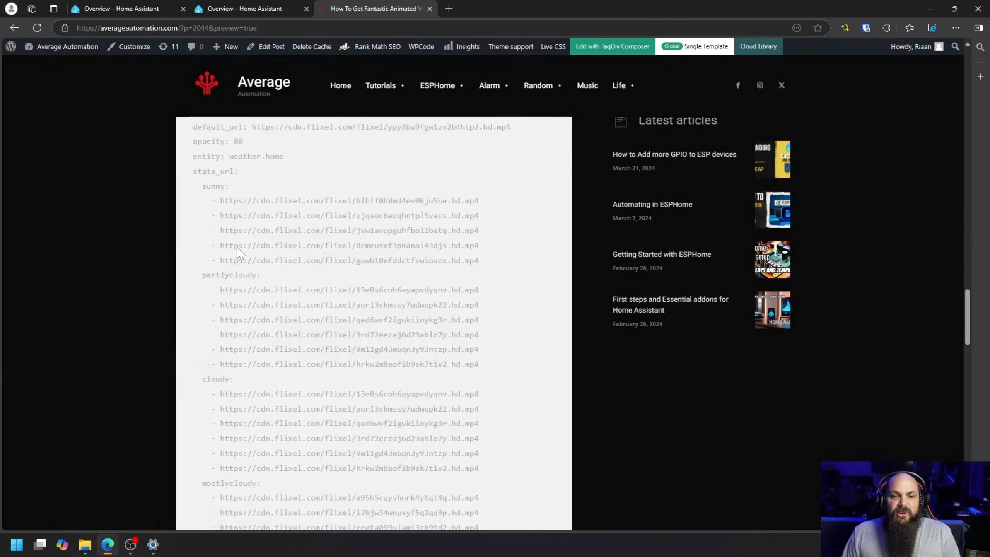
scroll(183, 389, up, 1)
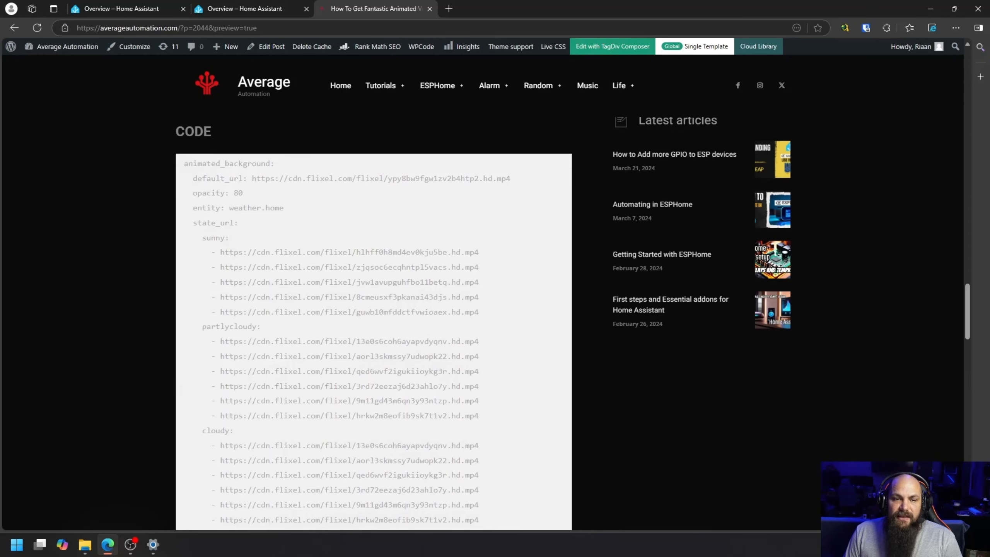
drag(184, 164, 482, 269)
right_click(405, 245)
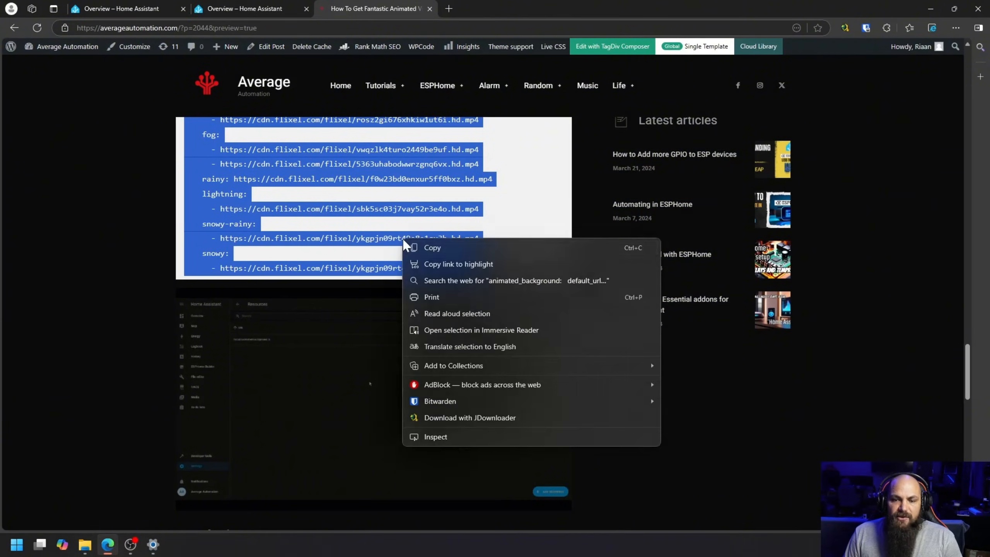
click(431, 249)
Step: Insert the copied animated_background code above the views line in the Overview dashboard configuration and save it
click(250, 8)
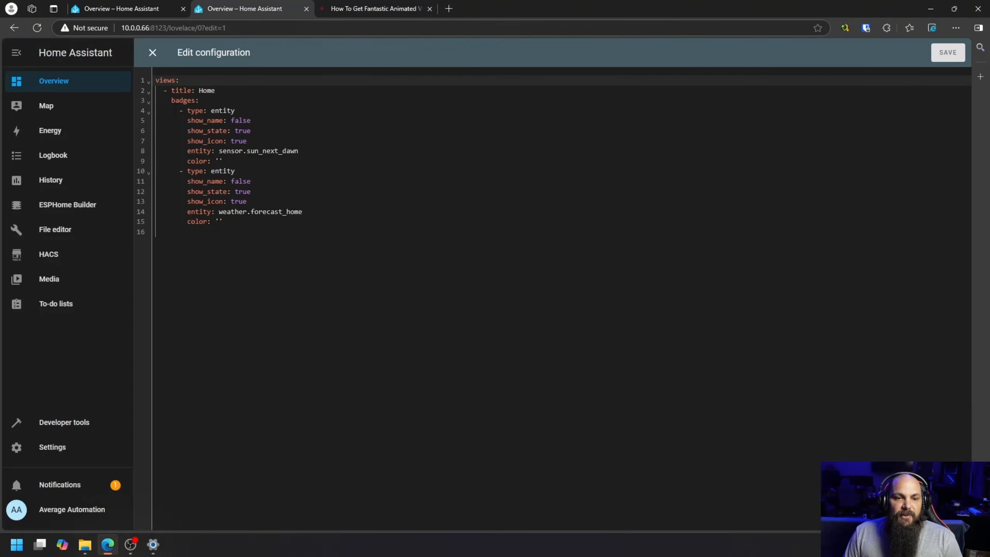
key(Return)
key(Return)
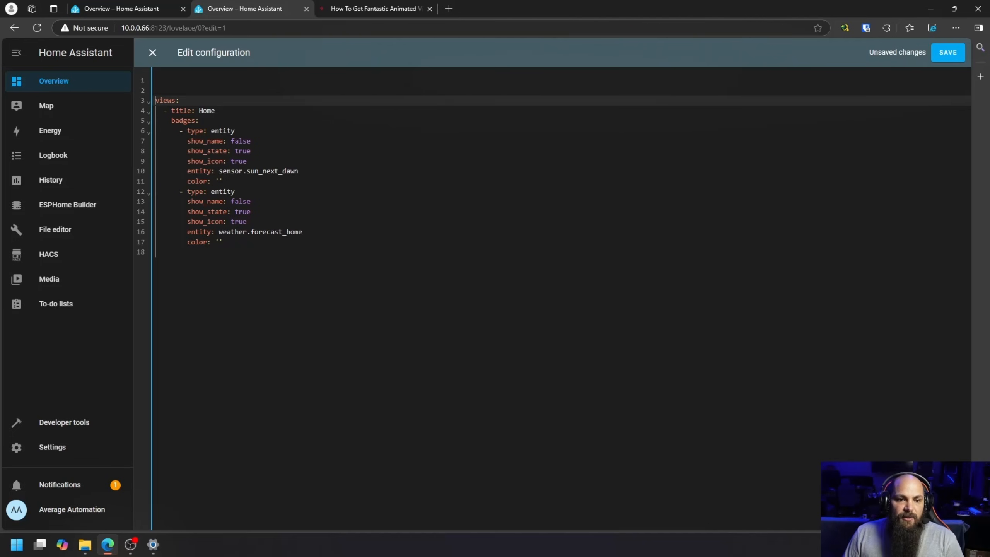
key(Up)
key(Up)
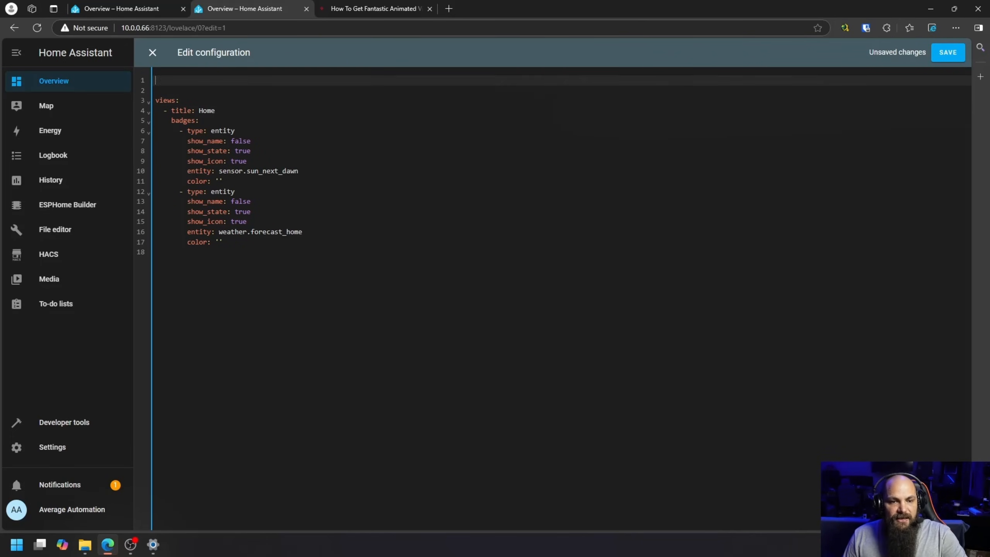
key(ctrl+v)
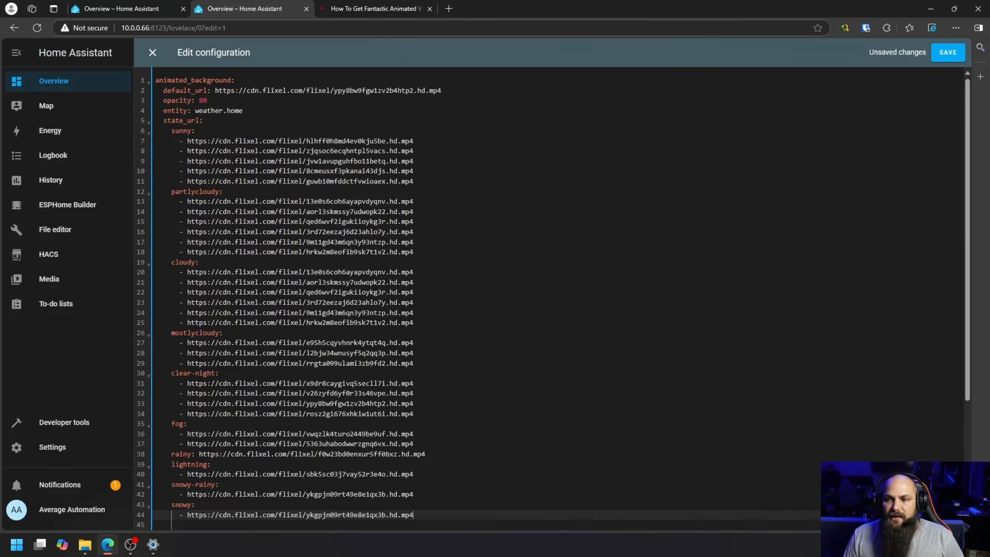
click(950, 59)
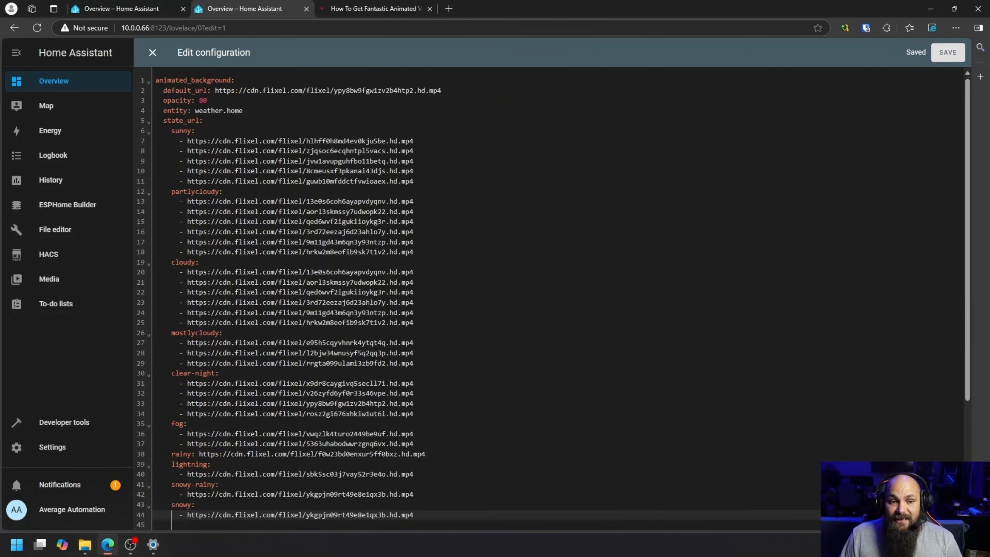
Step: Examine the entity weather.home line and the first partlycloudy video URL in the saved configuration
drag(163, 111, 242, 111)
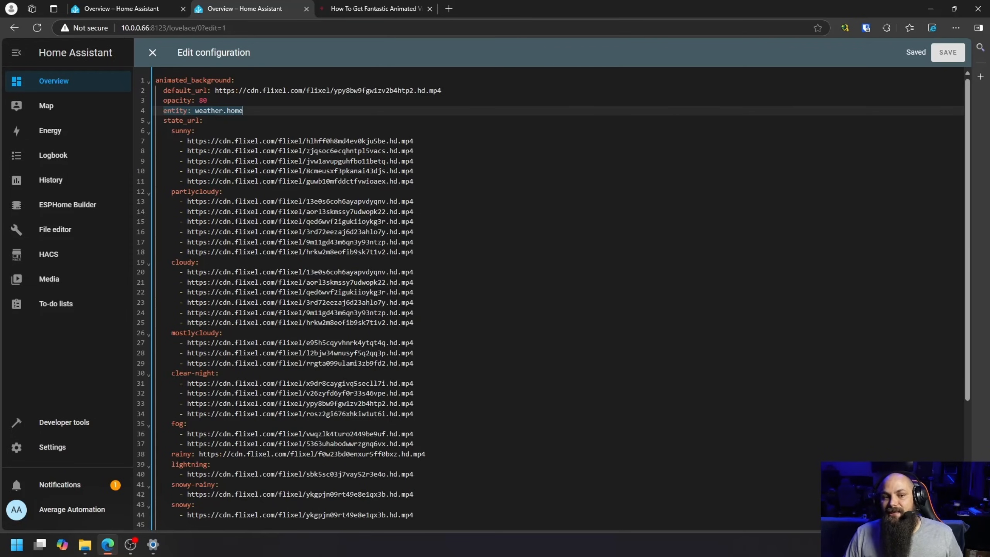
click(243, 111)
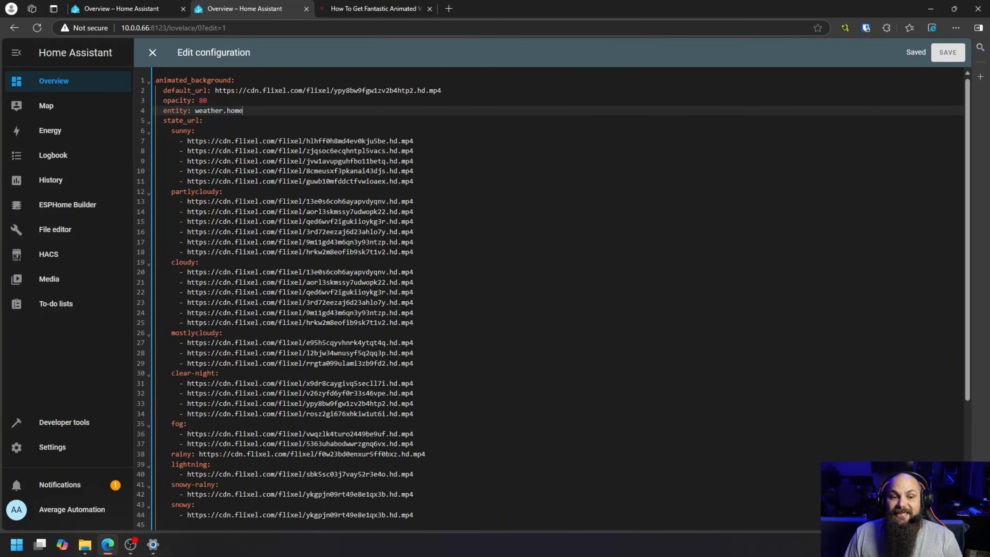
drag(195, 111, 239, 110)
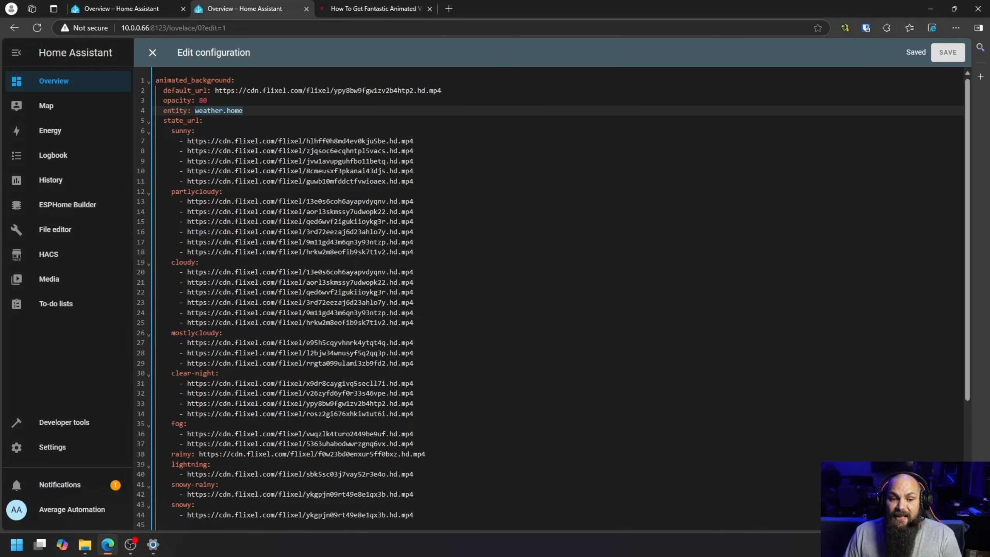
drag(187, 201, 398, 201)
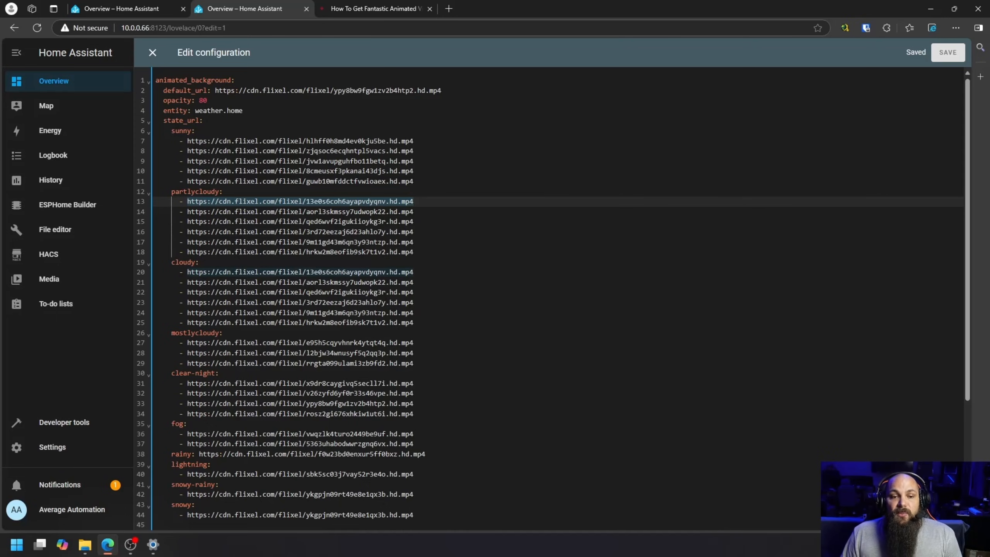
drag(195, 110, 231, 110)
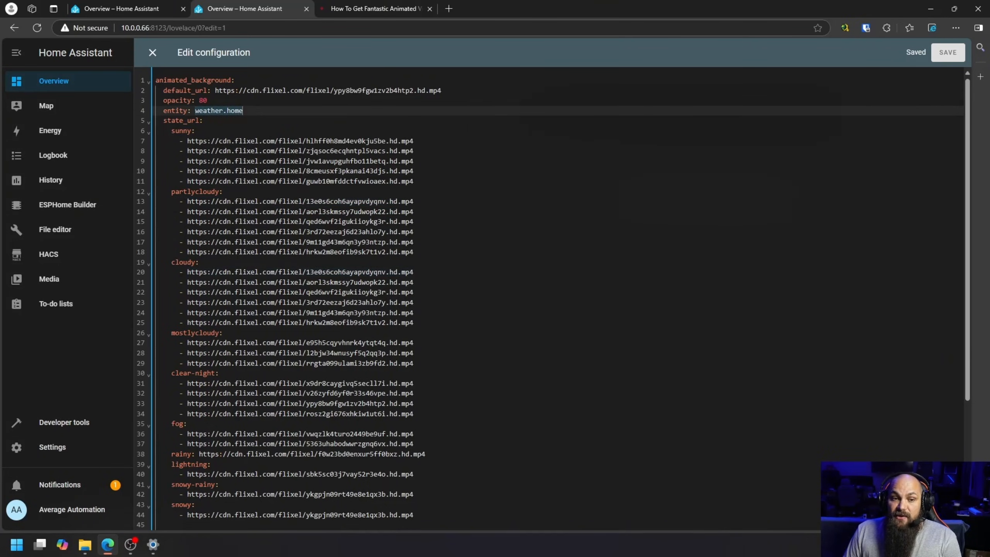
click(243, 111)
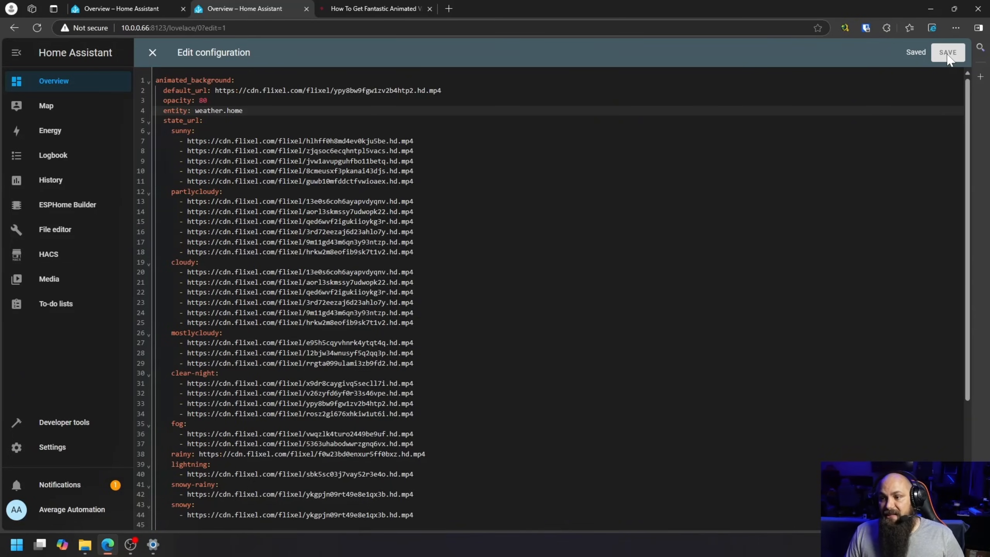
Step: Close the configuration editor and reload the Overview dashboard page
click(153, 53)
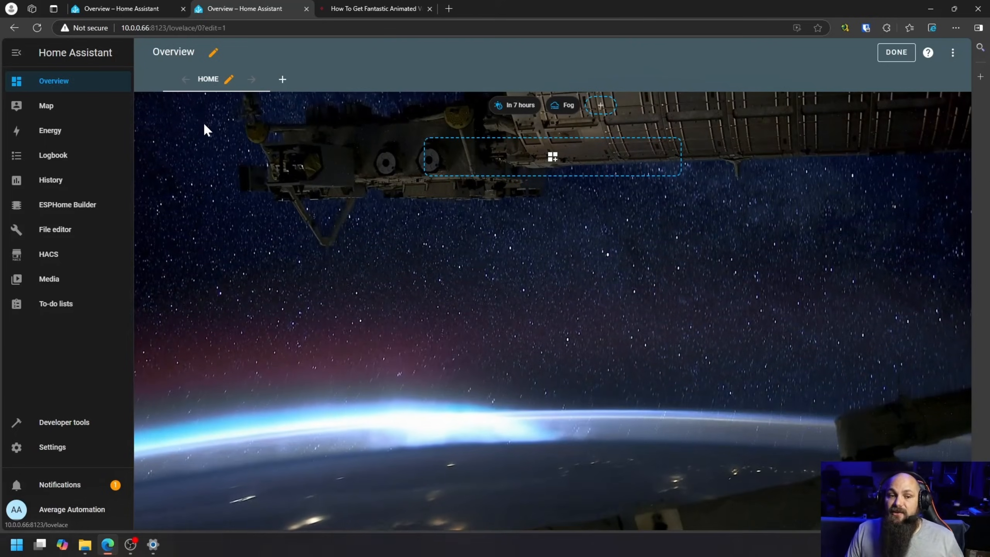
click(37, 27)
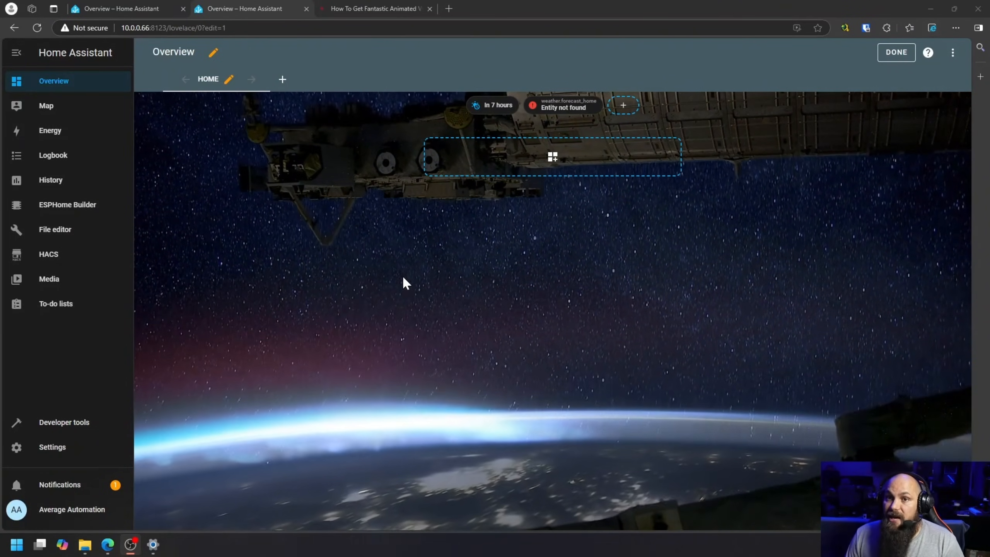
Step: Copy the Home Assistant address 10.0.0.66:8123 and open it in a new InPrivate window
click(166, 28)
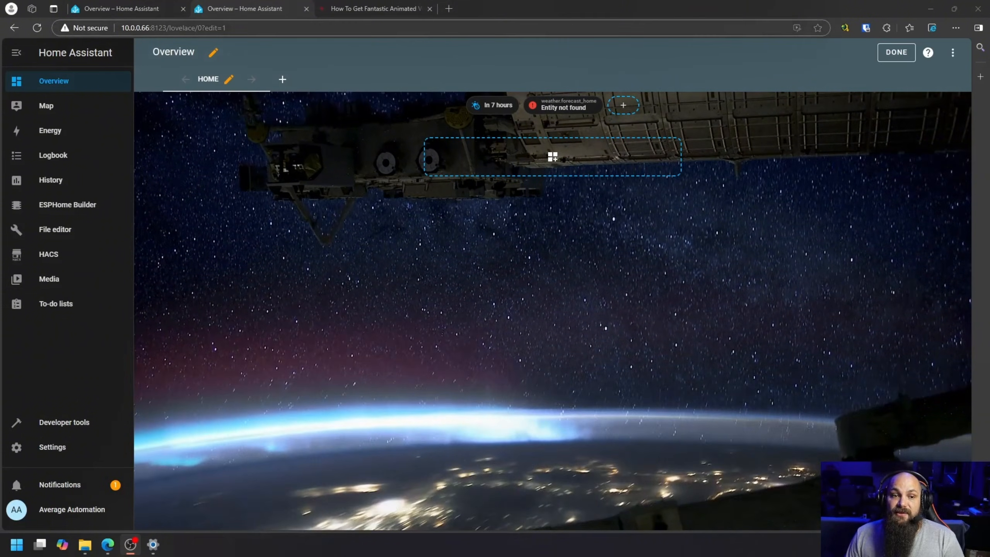
drag(167, 27, 122, 28)
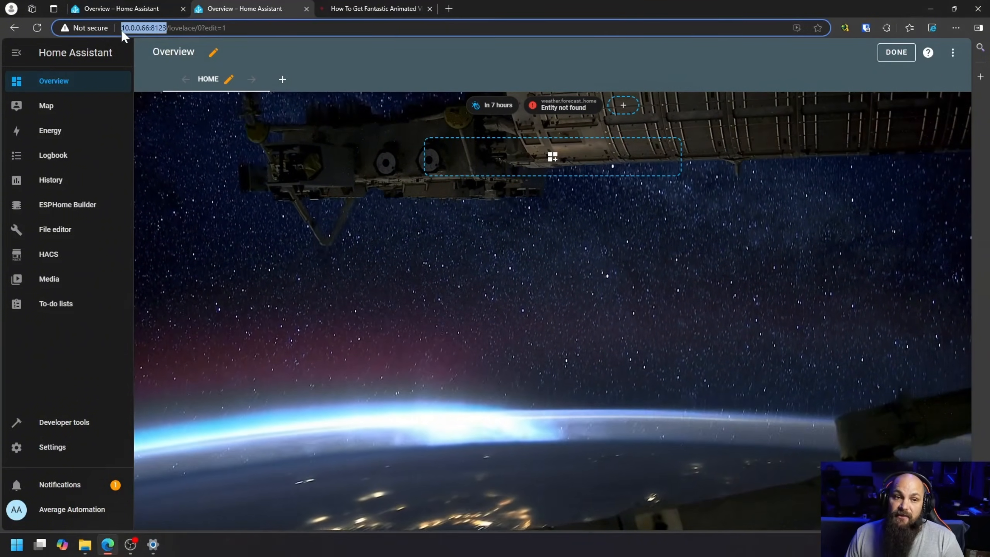
right_click(132, 26)
click(188, 144)
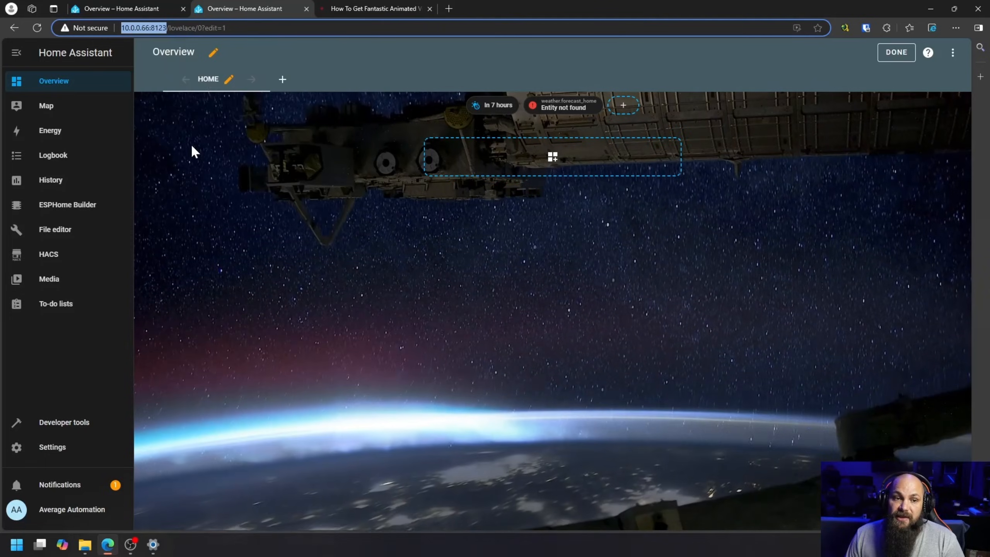
click(956, 26)
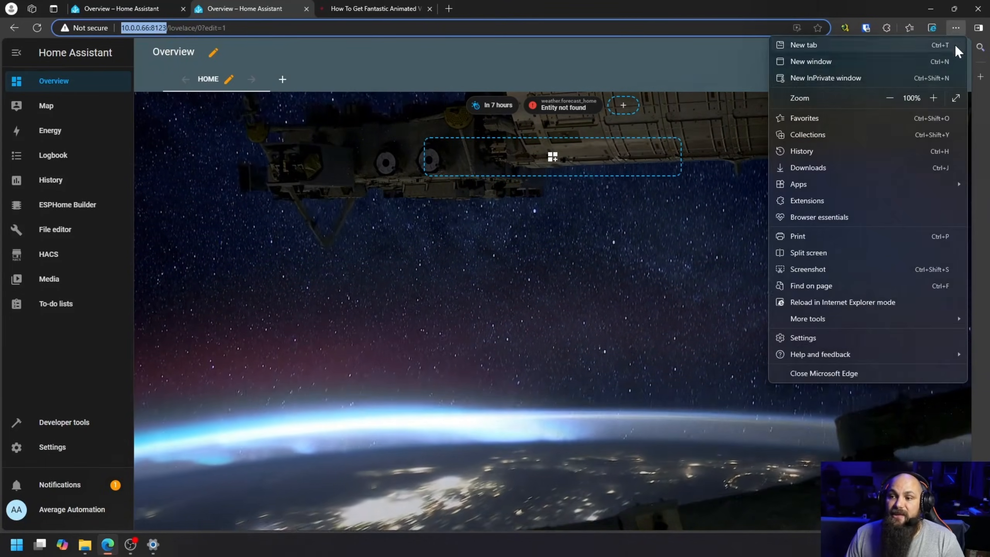
click(849, 79)
right_click(552, 27)
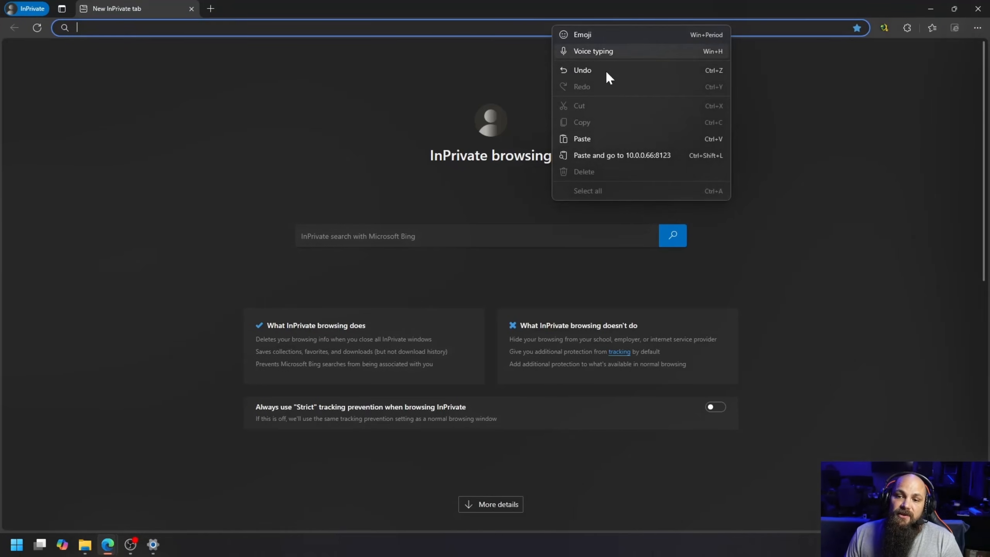
click(621, 155)
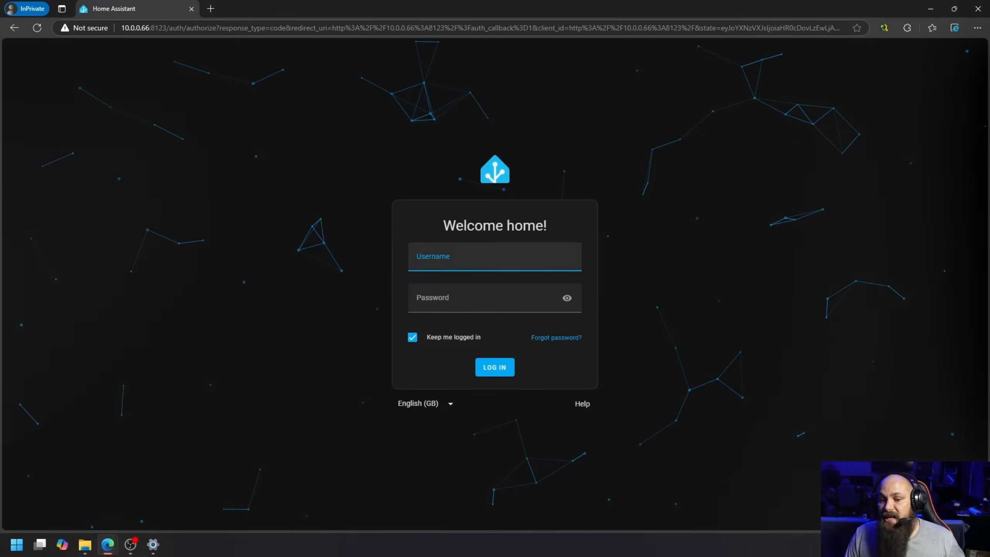
Step: Enter the account username and password and log in to Home Assistant in the InPrivate window
text(riaan)
key(Tab)
text(••)
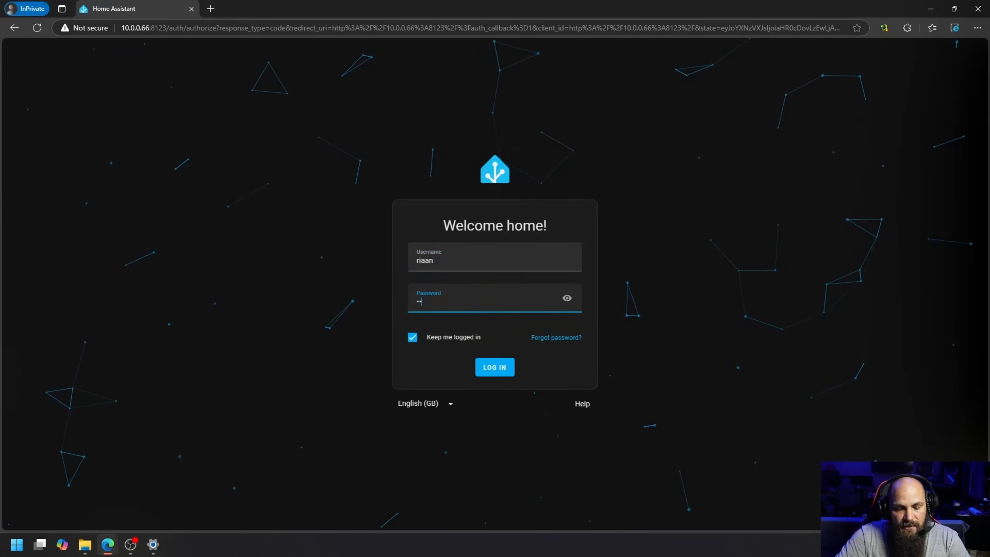
key(Return)
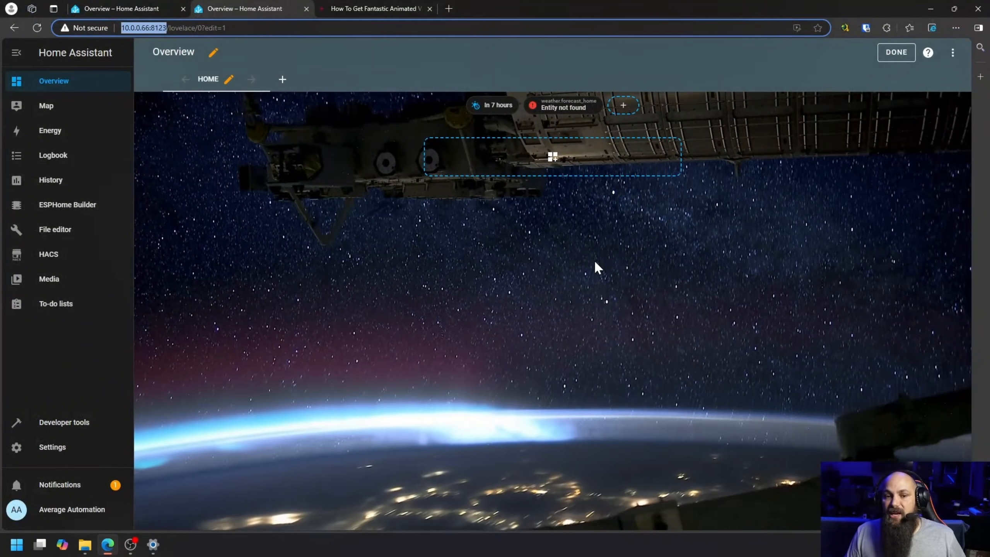
Step: Review the Overview dashboard's raw configuration in the regular browser window and close the editor without changes
click(951, 54)
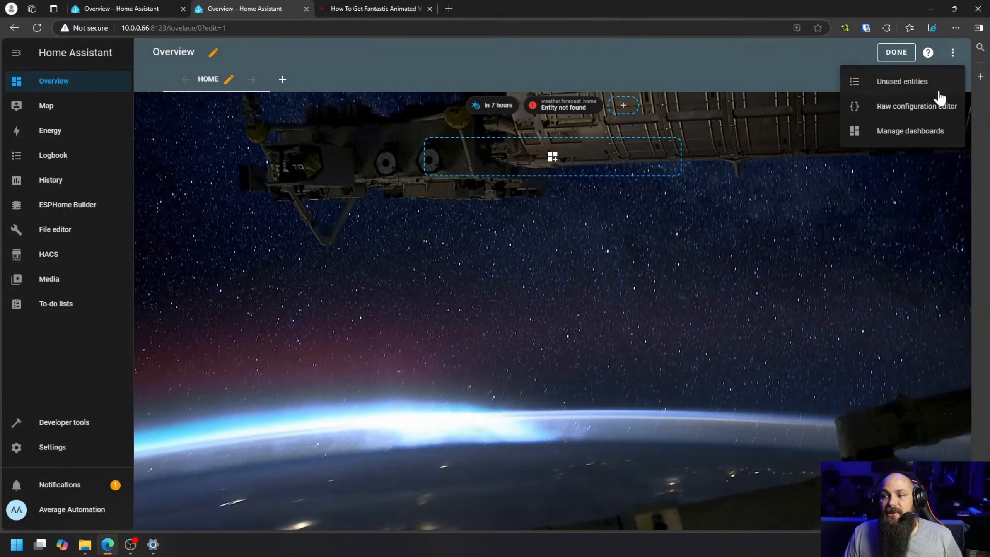
click(914, 113)
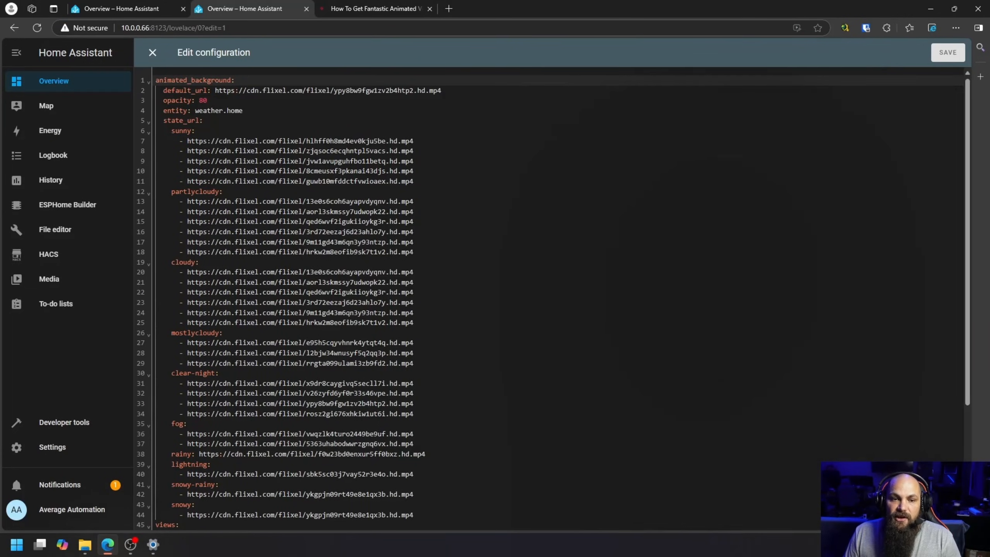
click(152, 52)
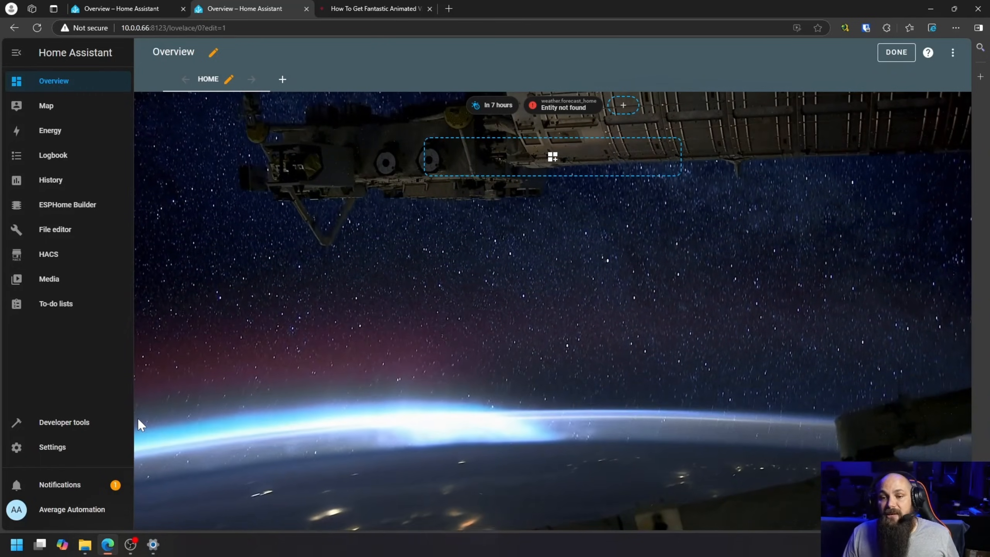
Step: Start adding a new integration under Devices & services by searching for "met" and choosing Meteorologisk institutt (Met.no)
click(55, 453)
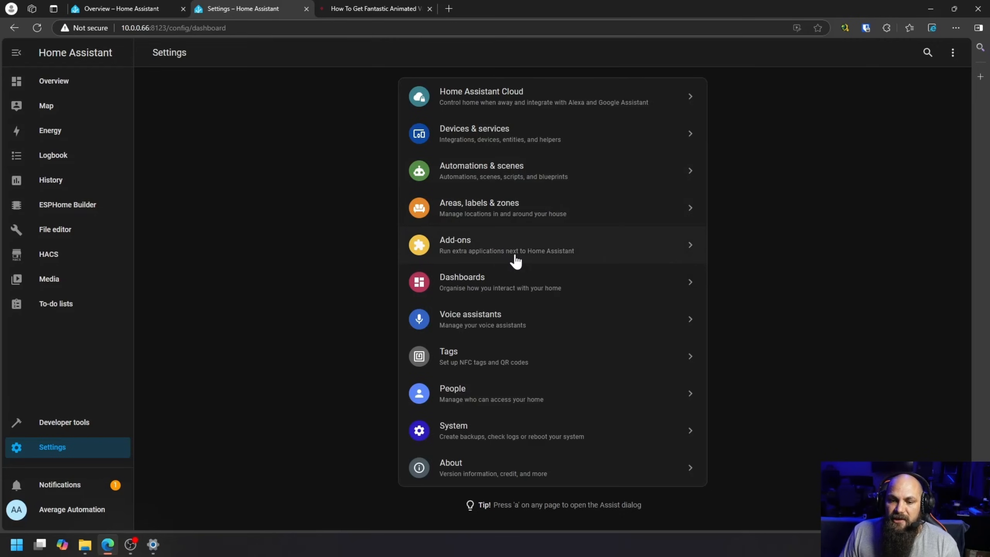
click(513, 144)
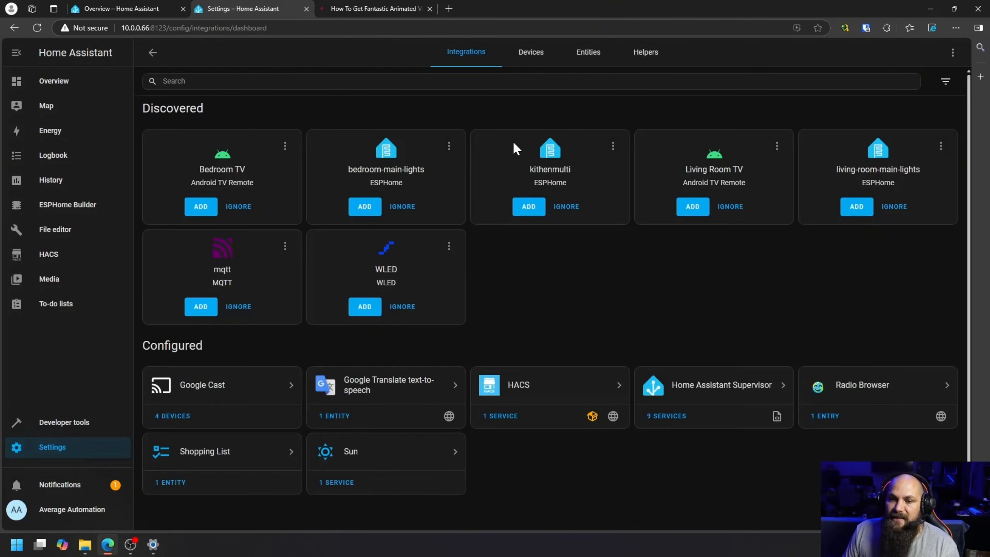
click(908, 504)
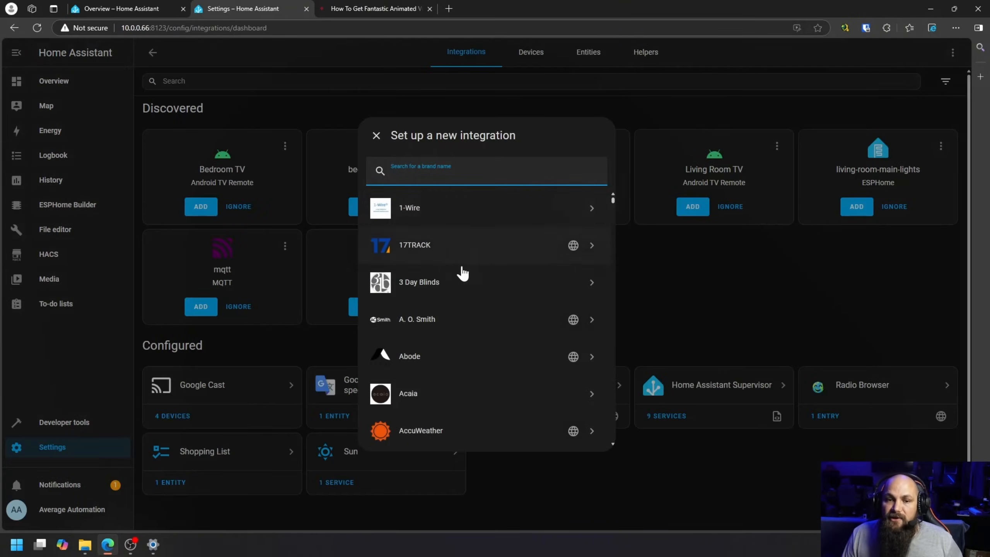
text(met)
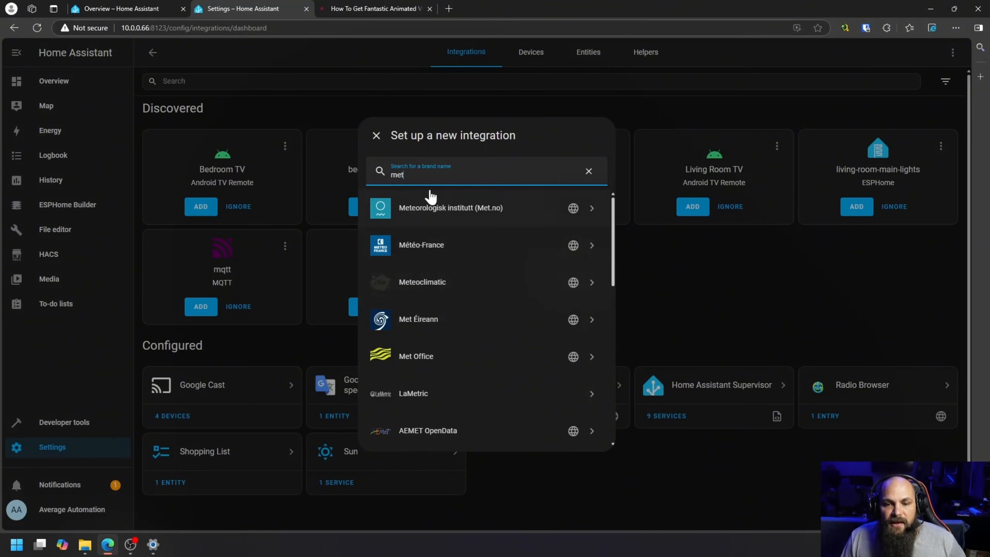
click(422, 216)
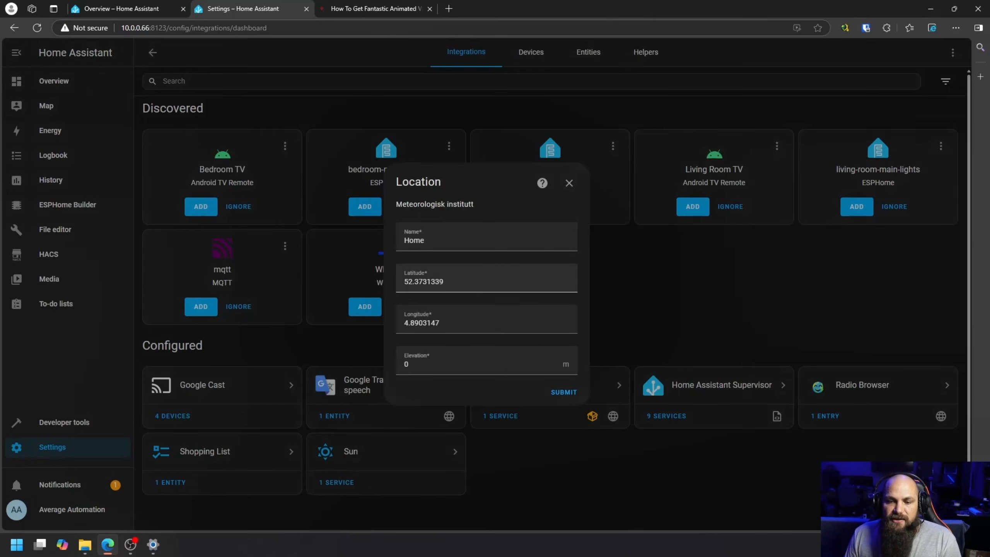
Step: Examine the name, latitude and longitude fields in the Meteorologisk institutt location form
click(485, 280)
click(486, 320)
click(486, 279)
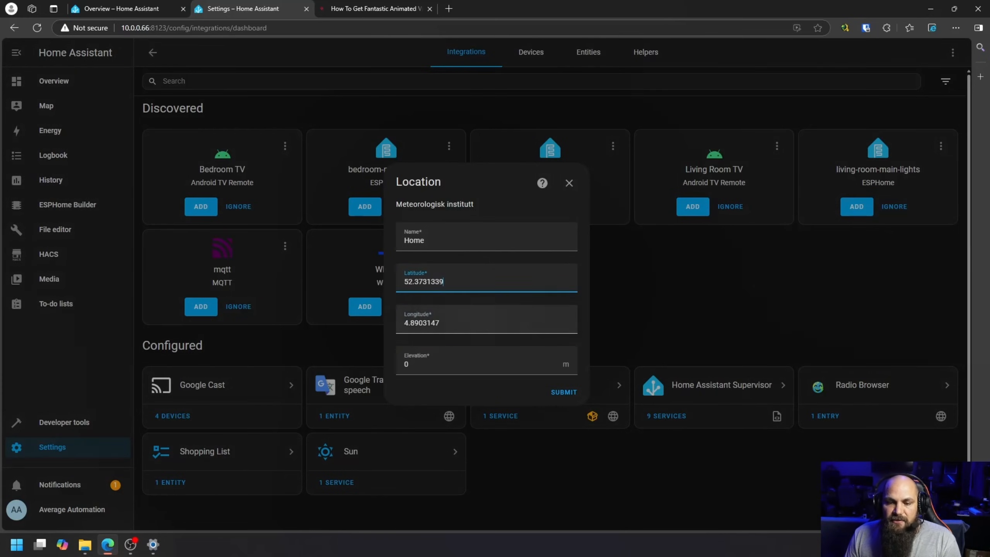
click(486, 320)
click(474, 277)
click(473, 239)
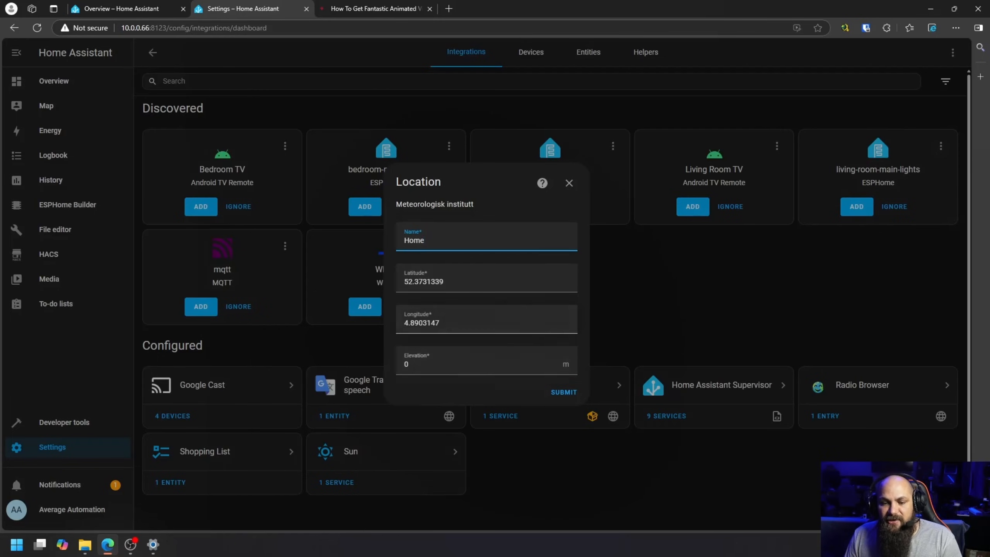
click(474, 280)
key(ctrl+a)
key(Tab)
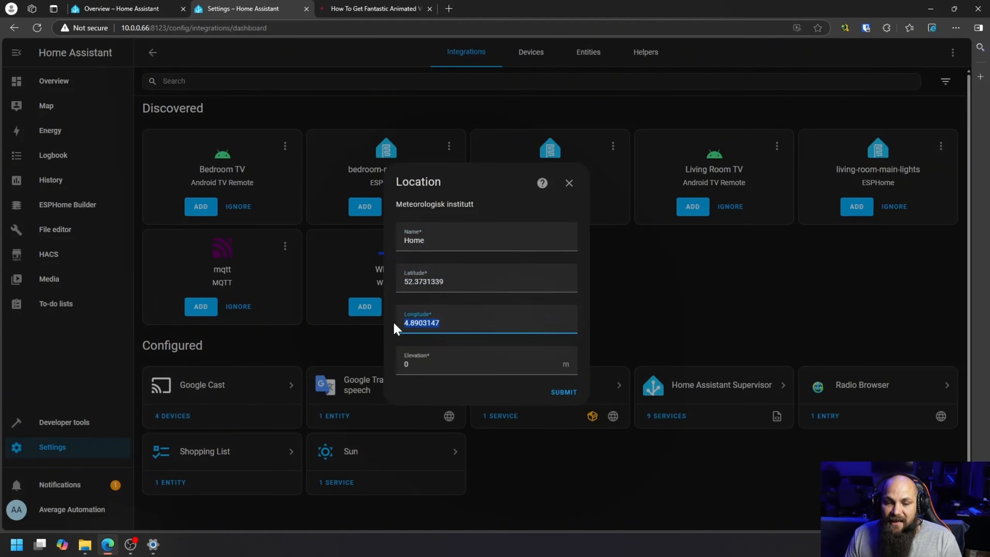
key(shift+Tab)
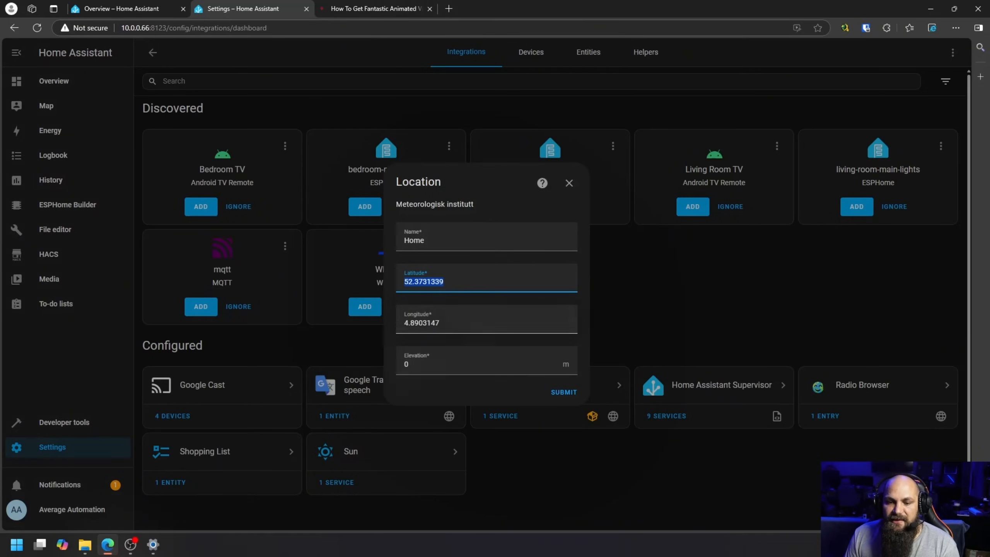
Step: Submit the Met.no location form and finish the integration setup without assigning an area
click(564, 393)
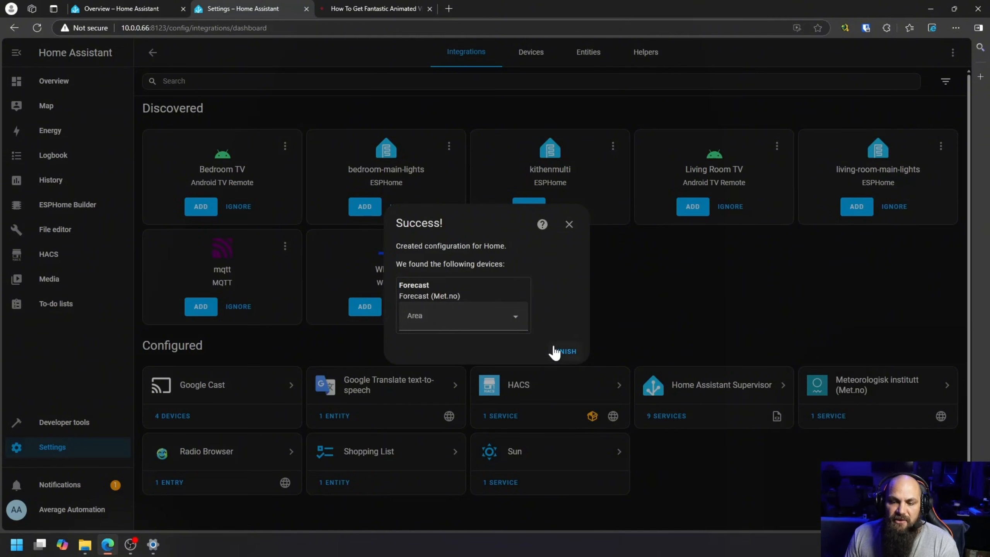
click(573, 354)
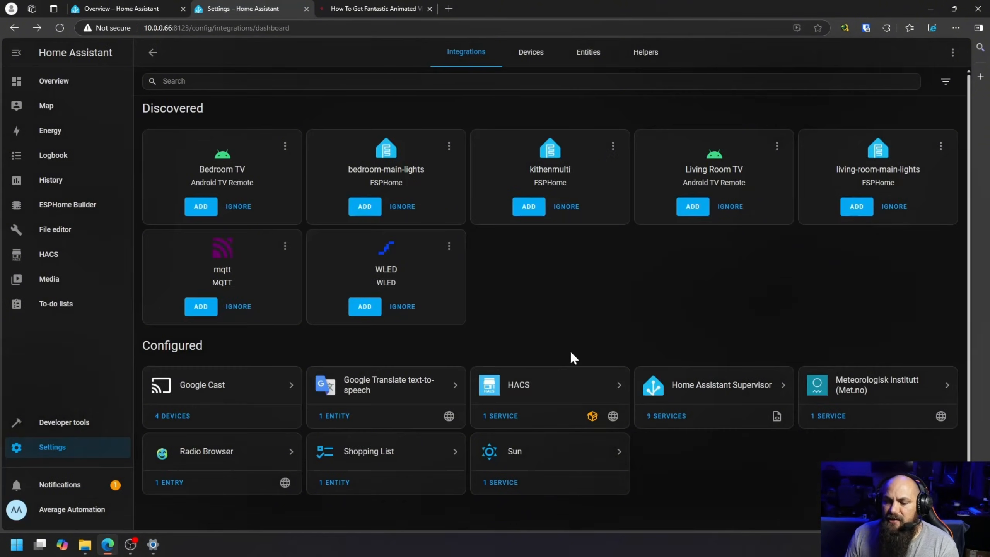
Step: Open the entity list of the Meteorologisk institutt integration and copy the entity ID weather.forecast_home
click(862, 394)
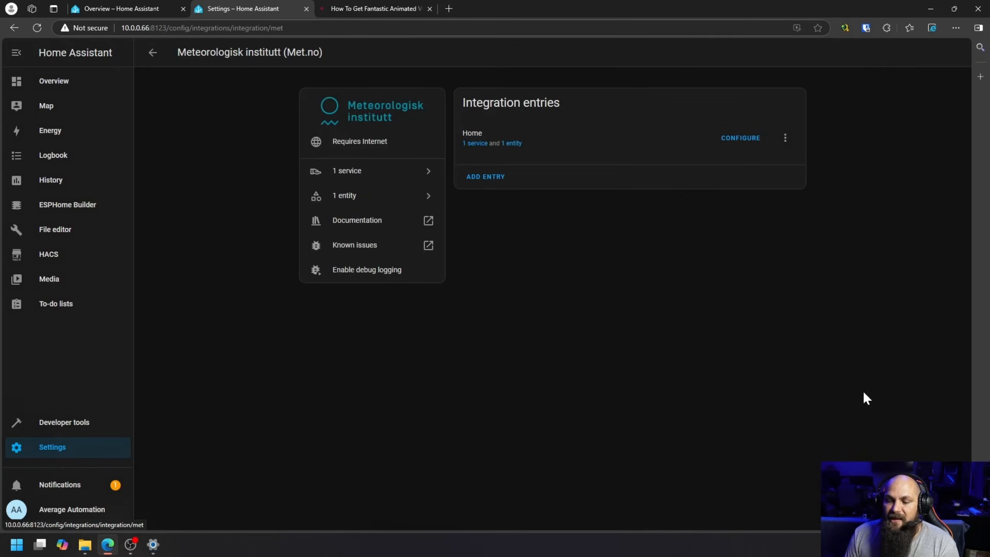
click(515, 143)
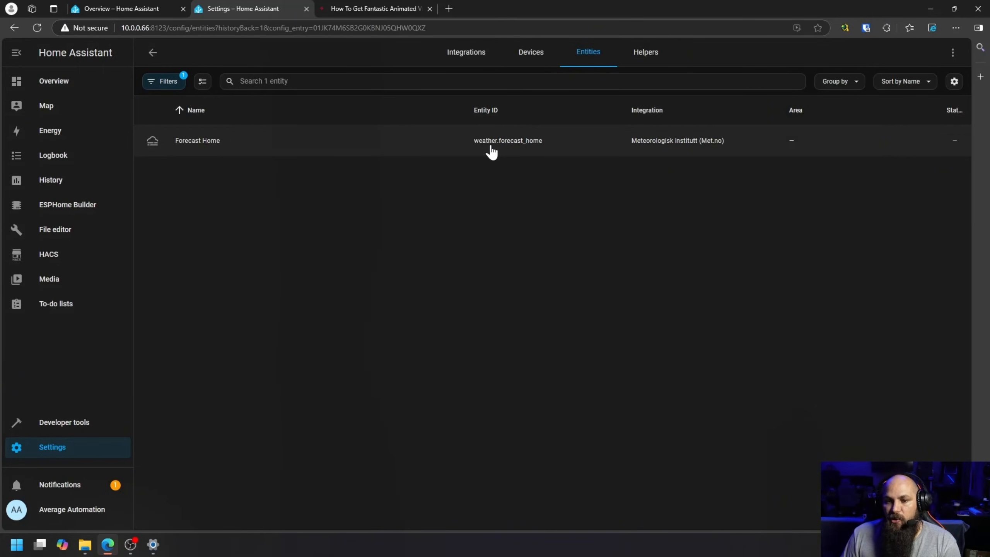
drag(474, 145, 532, 148)
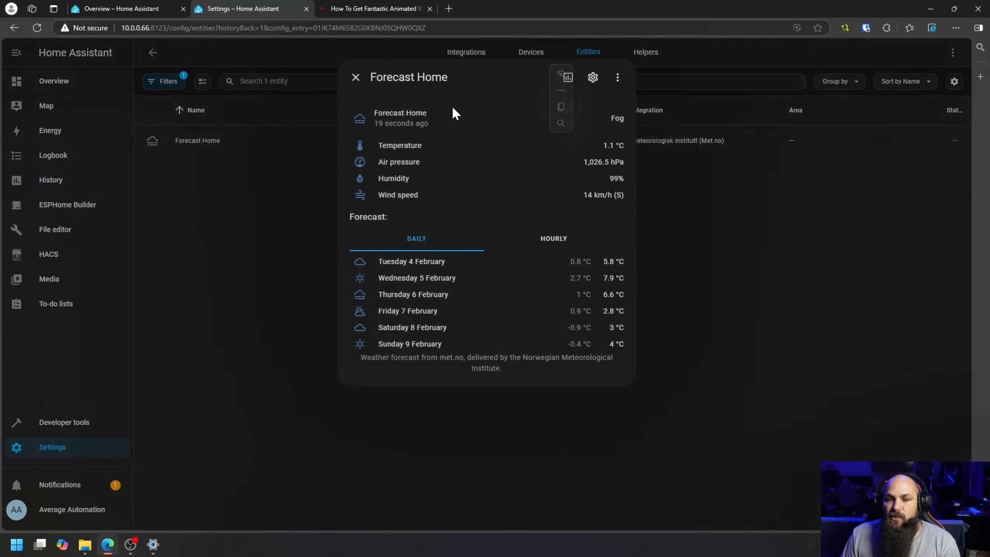
click(691, 229)
drag(545, 145, 478, 150)
key(ctrl+c)
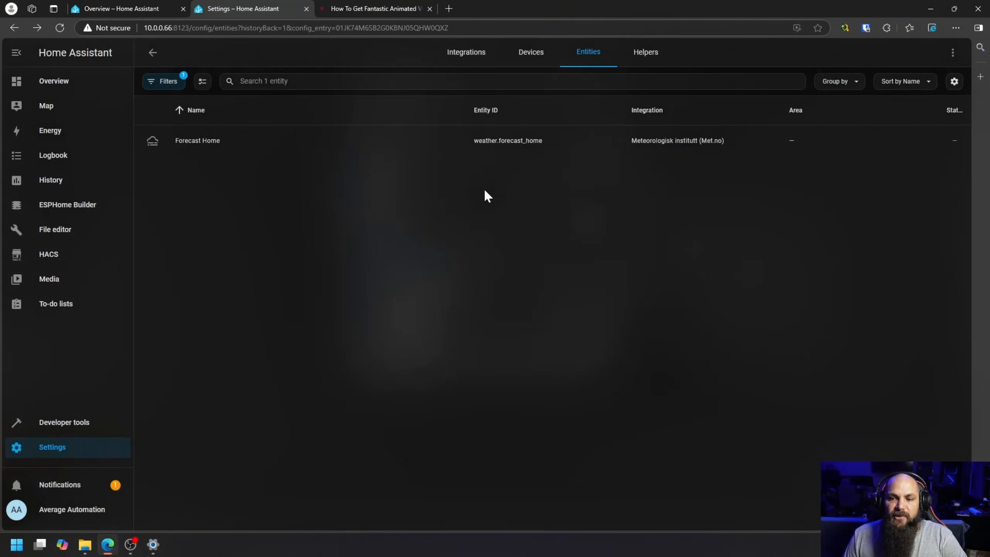
Step: Replace the animated background's entity with weather.forecast_home in the Overview dashboard's raw configuration, save it and close the editor
click(76, 84)
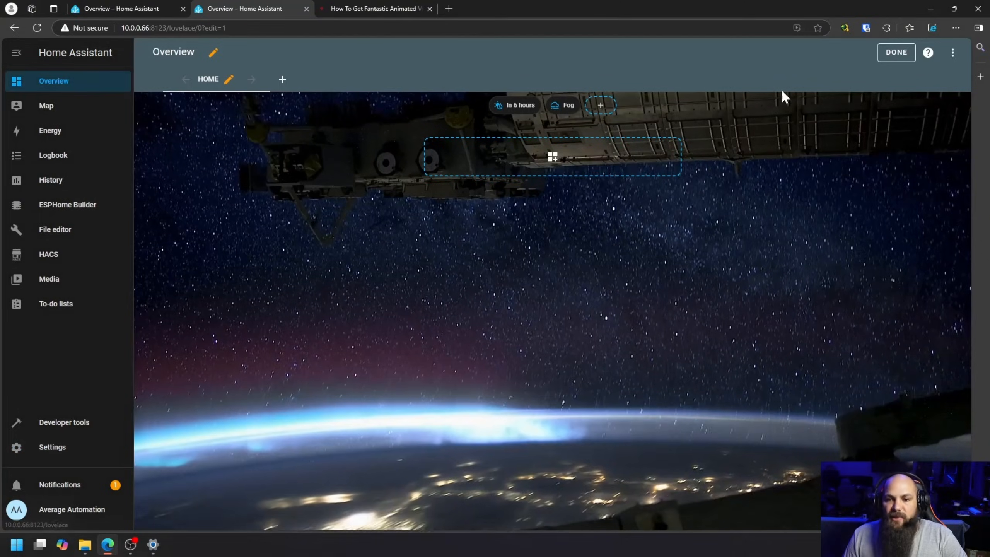
click(952, 53)
click(911, 107)
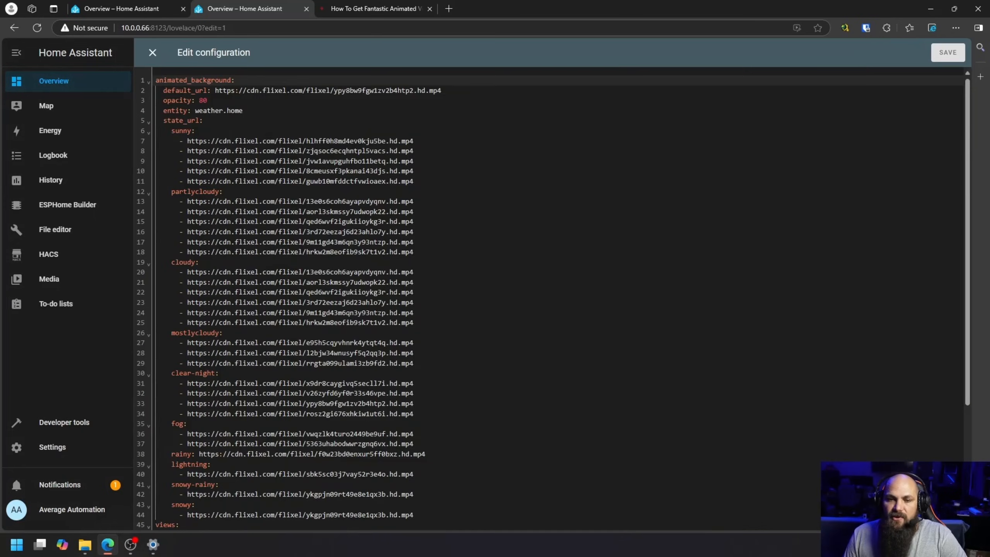
drag(195, 111, 242, 110)
key(ctrl+v)
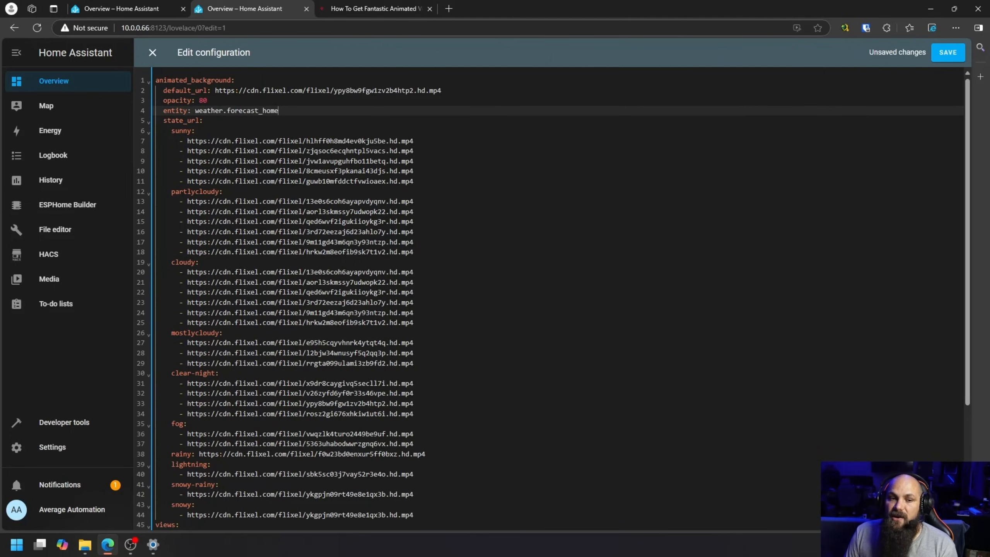
click(948, 55)
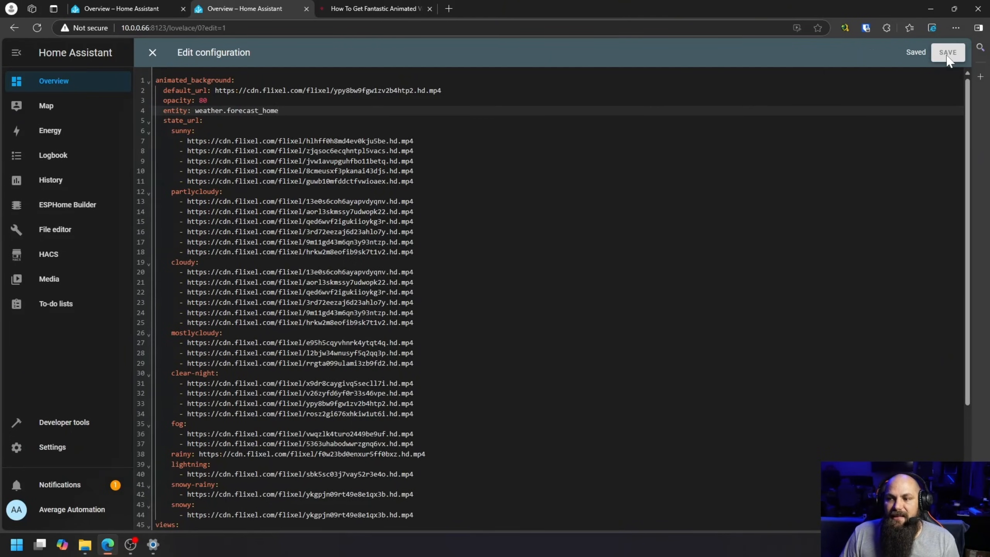
click(152, 53)
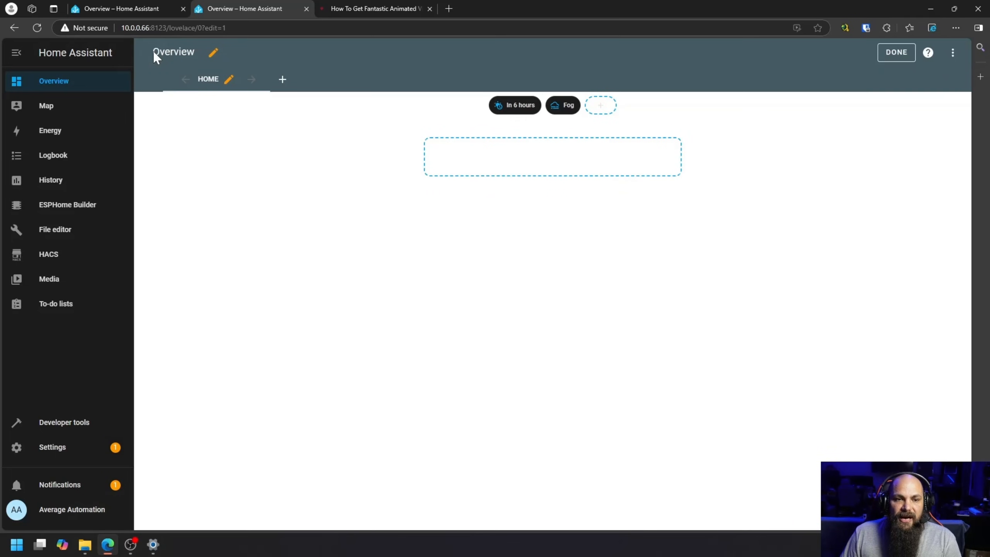